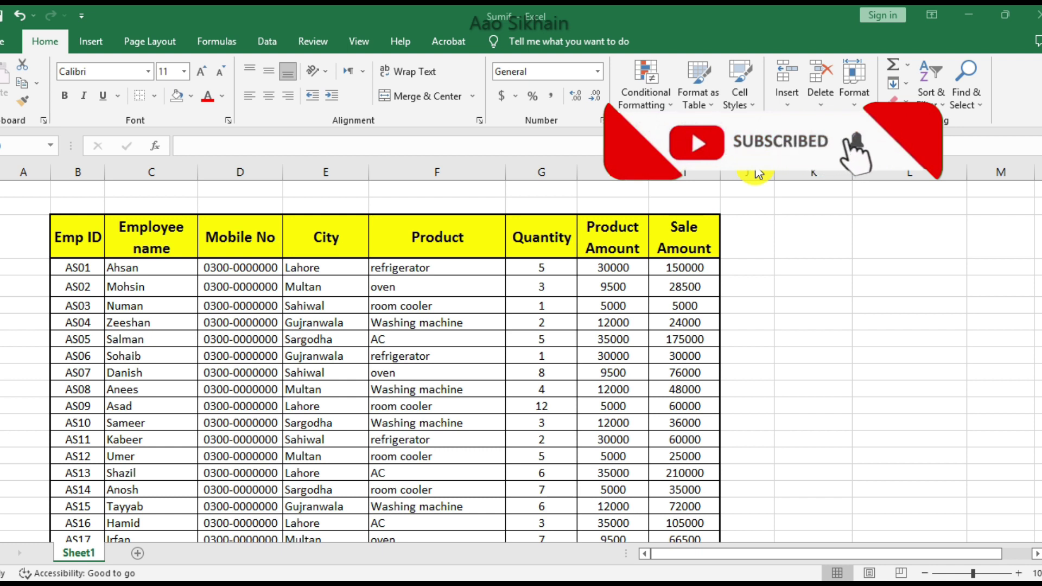
Add filter dropdowns to every header of the sales table
key(alt+Tab)
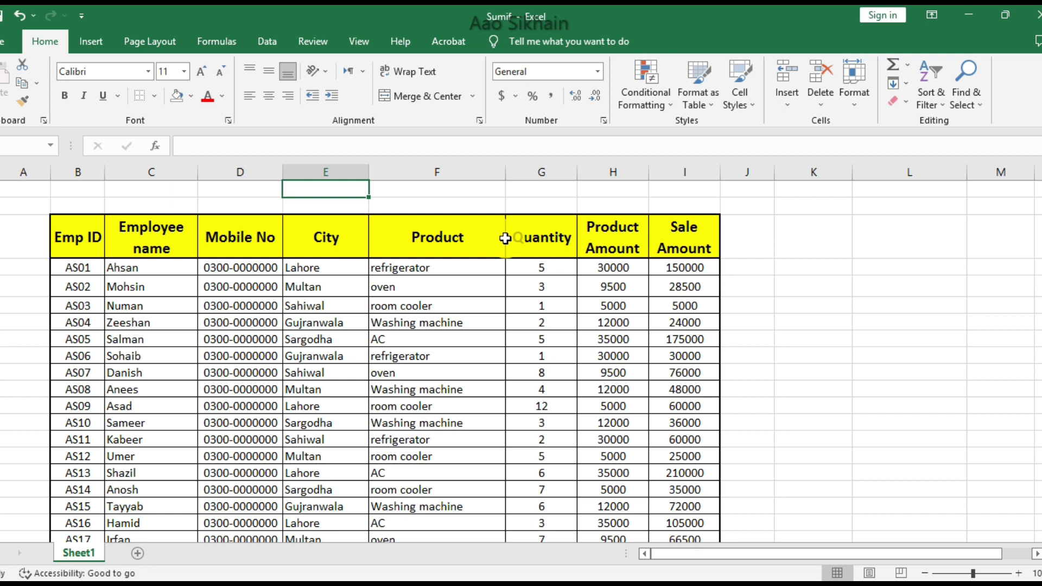
click(85, 233)
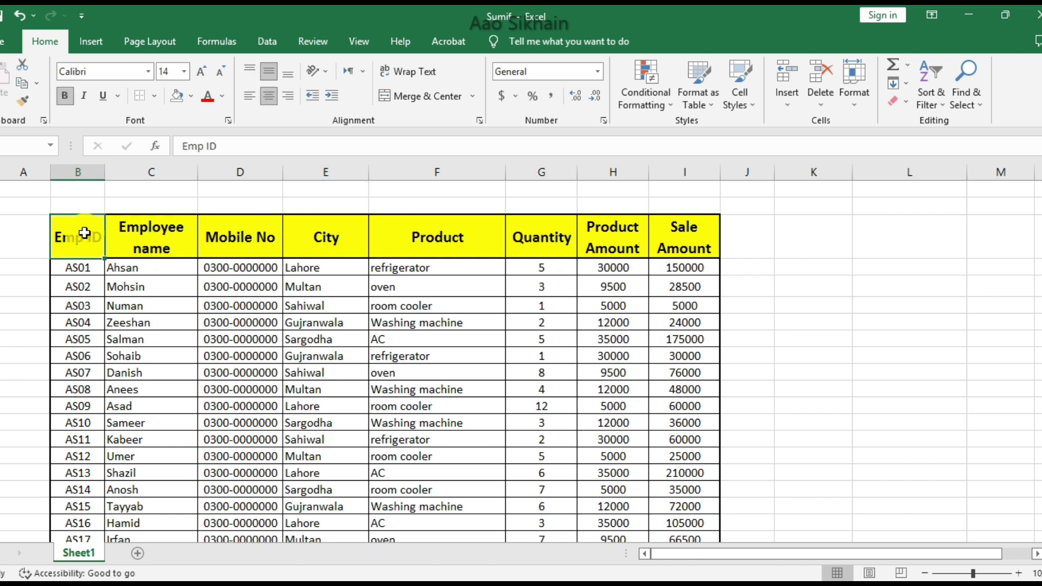
key(ctrl+shift+Right)
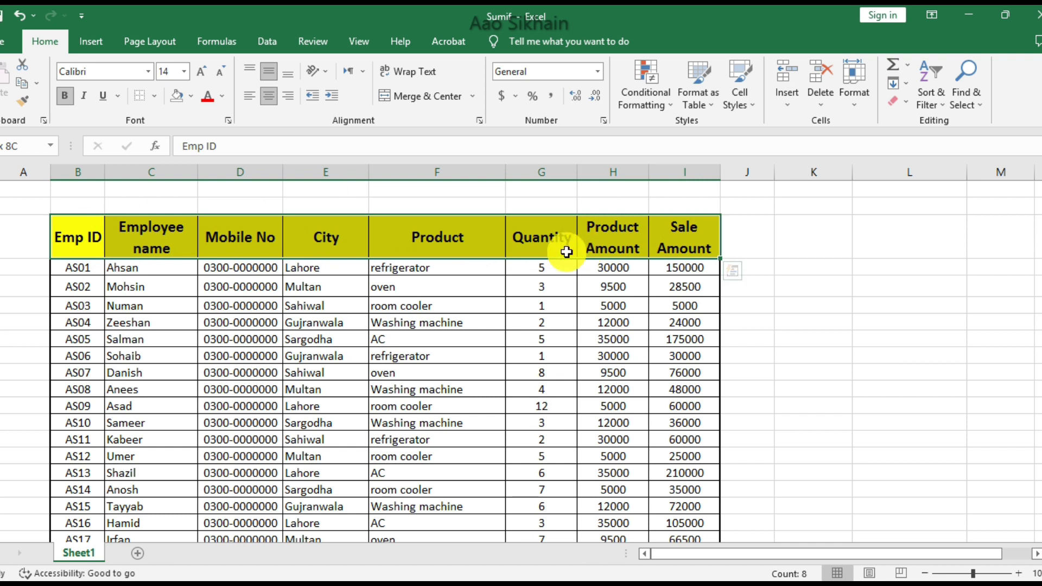
key(ctrl+shift+l)
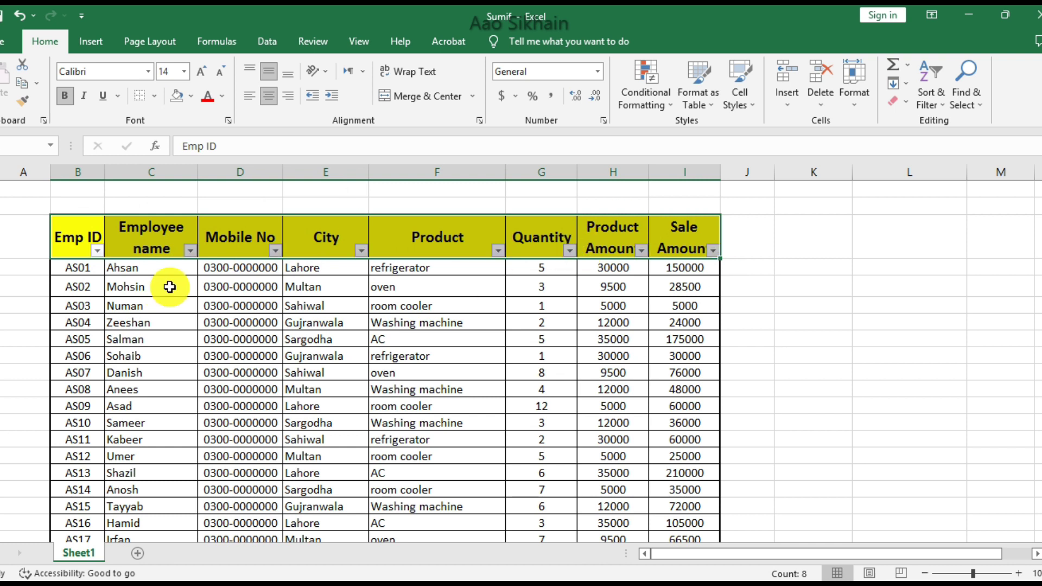
Filter the City column to show only Lahore rows
click(361, 250)
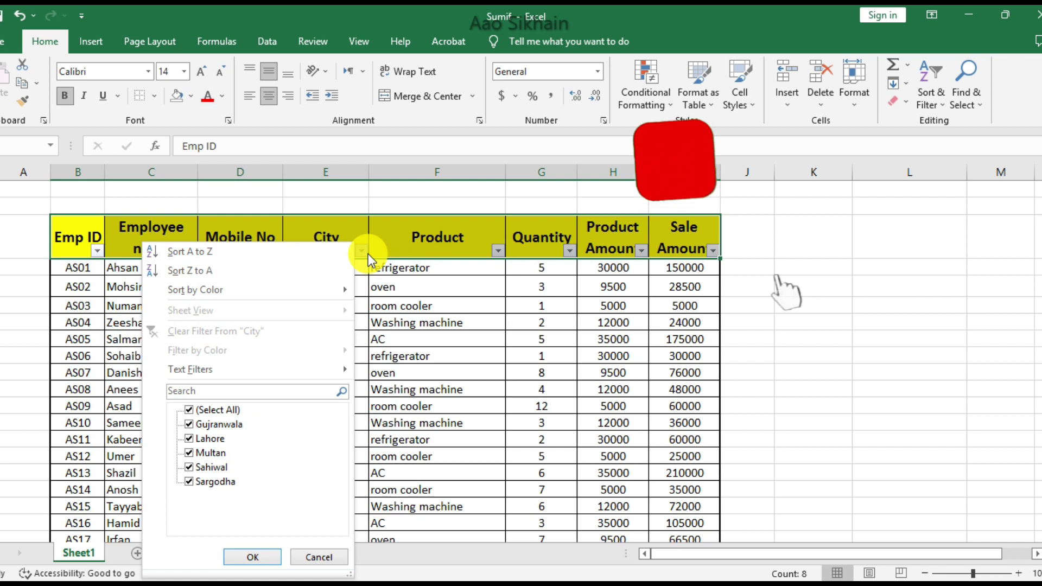
click(208, 411)
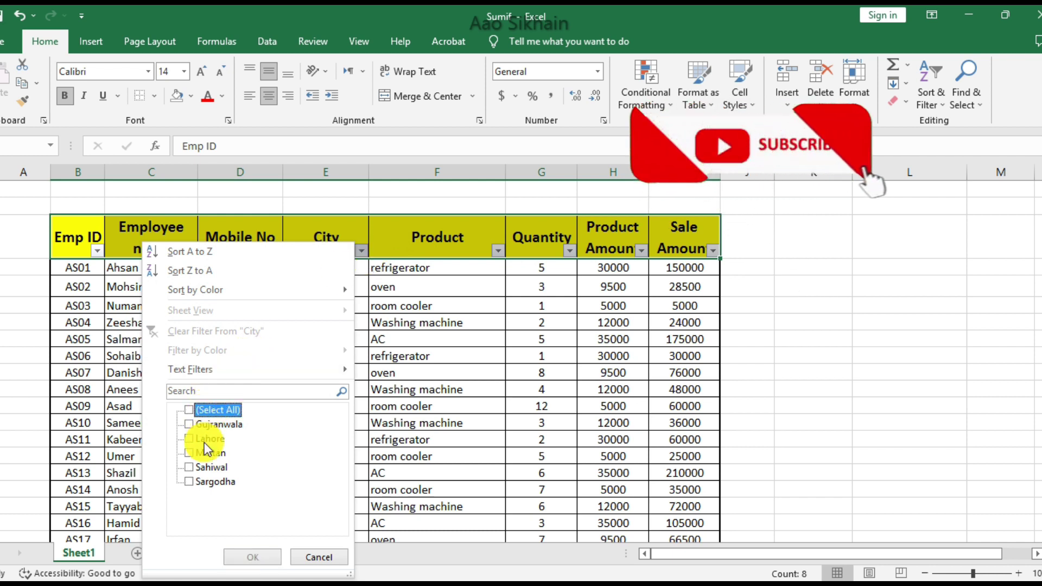
click(207, 439)
click(253, 557)
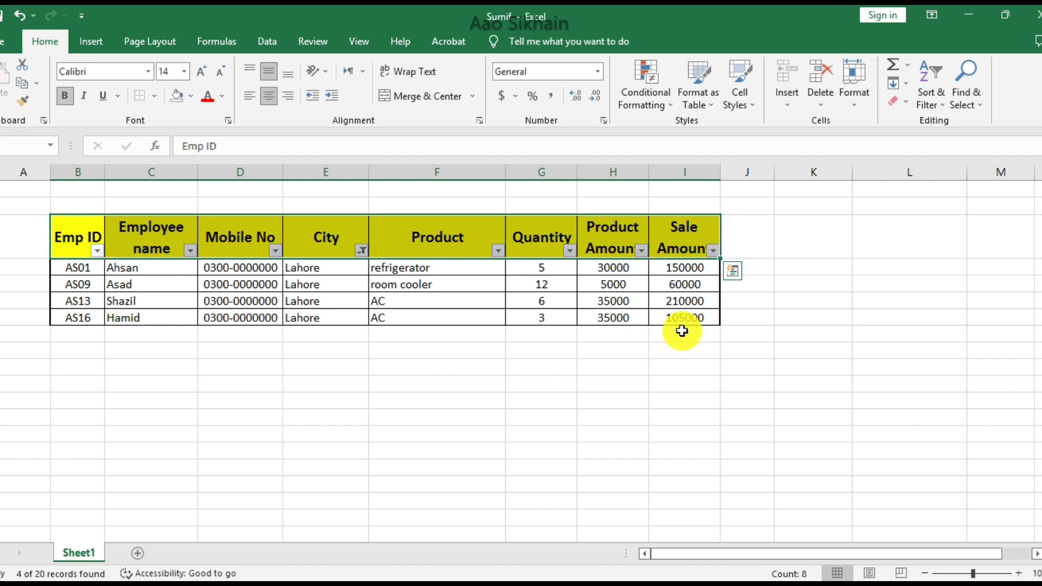
Clear the City filter with Select All so all 20 rows show again
click(361, 251)
click(209, 412)
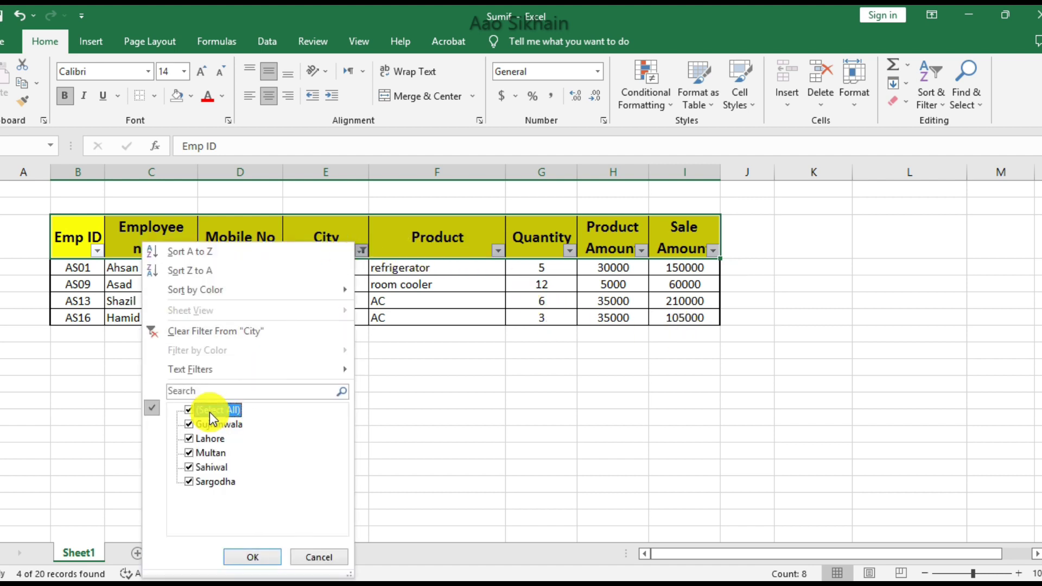
click(251, 557)
click(788, 289)
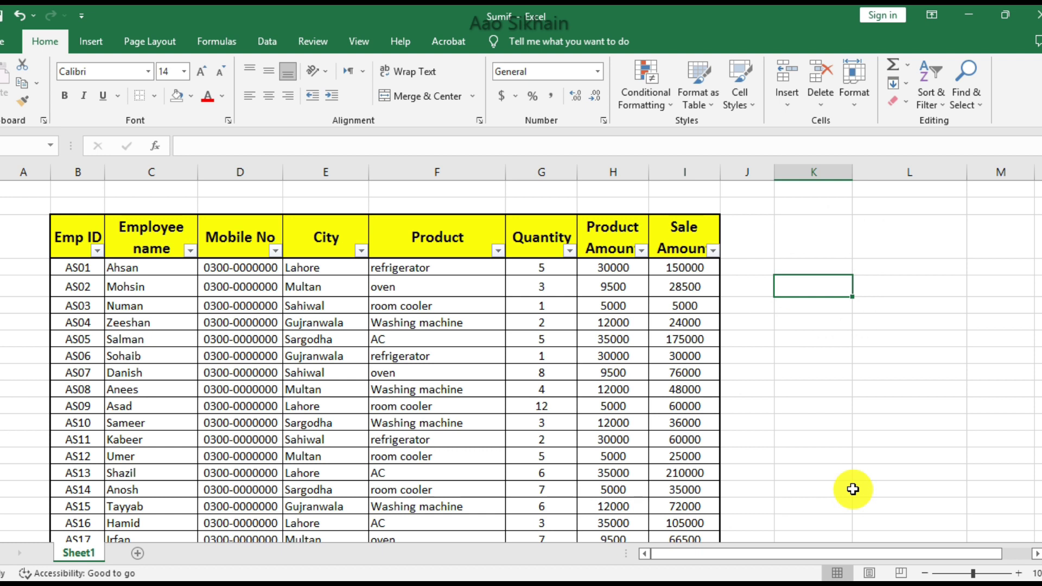
Enter the labels City in K4 and Sale Amount in L4
ctrl+scroll(716, 201, up, 3)
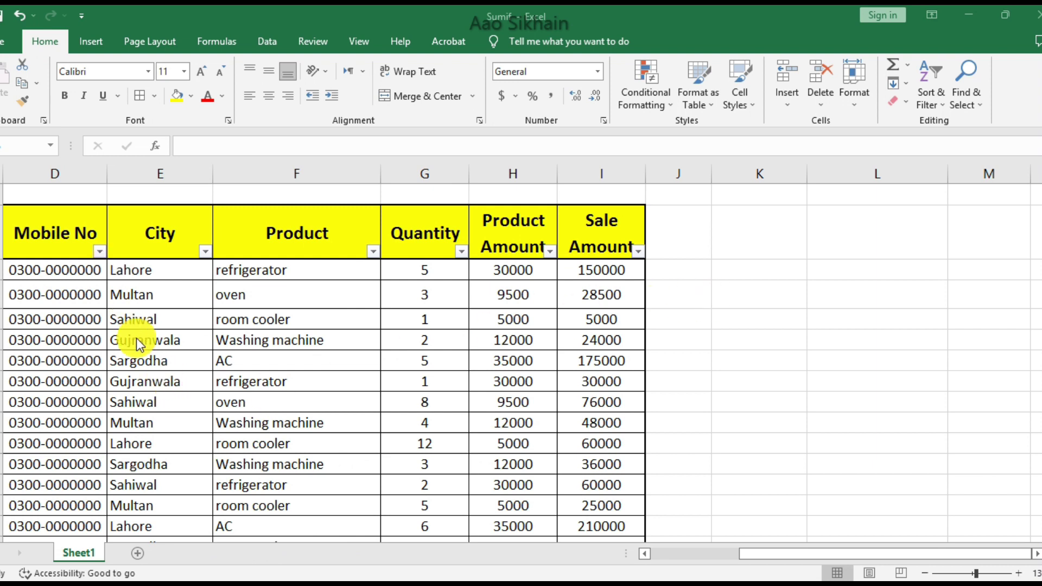
click(759, 295)
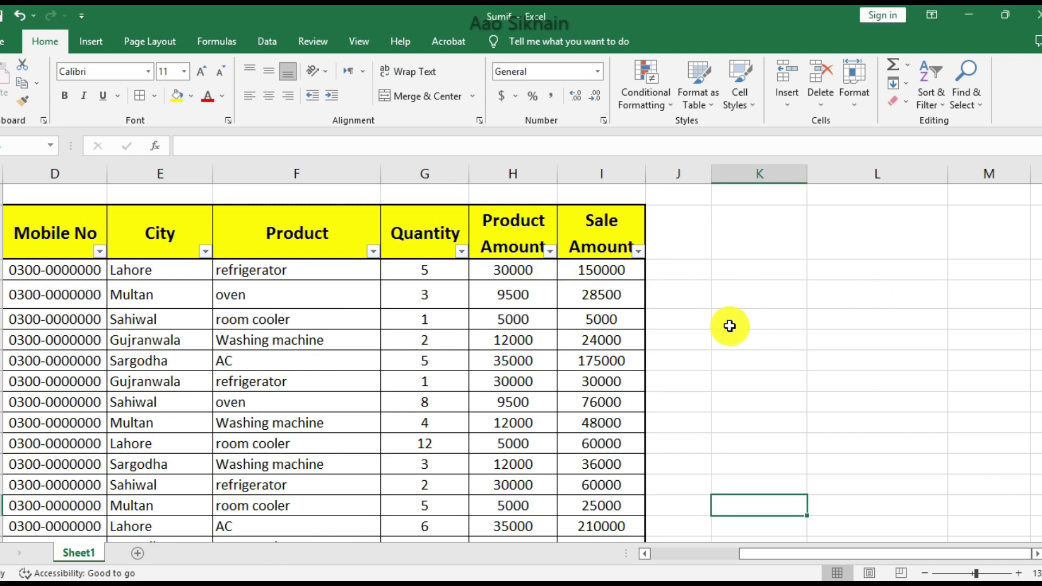
click(767, 270)
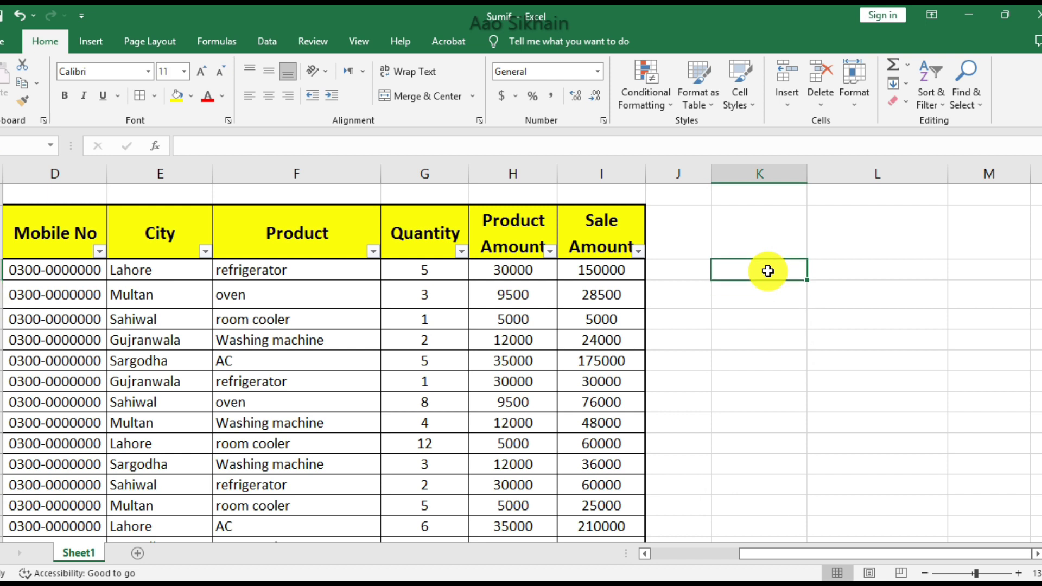
text(City)
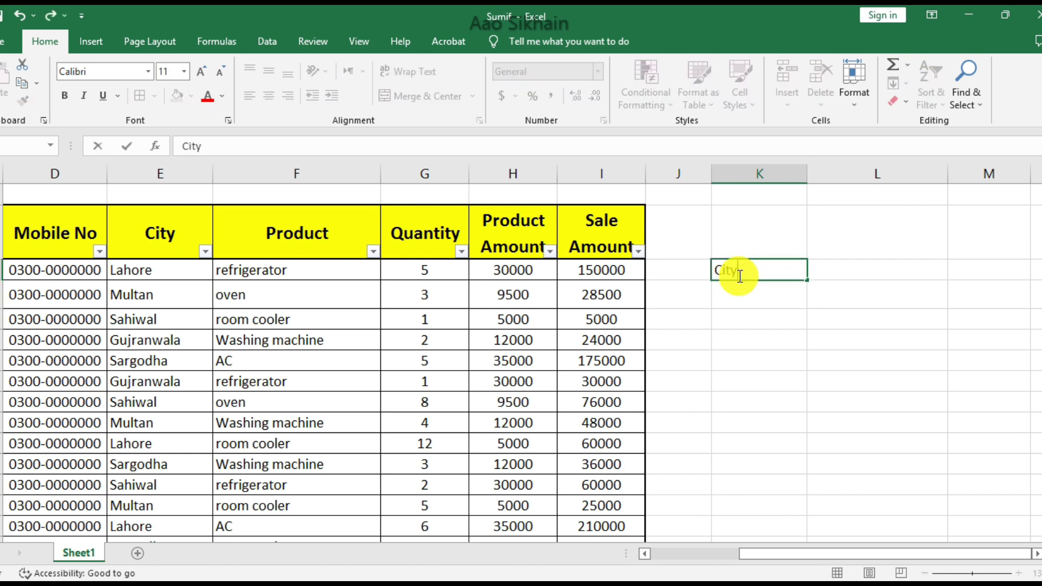
key(Tab)
text(S)
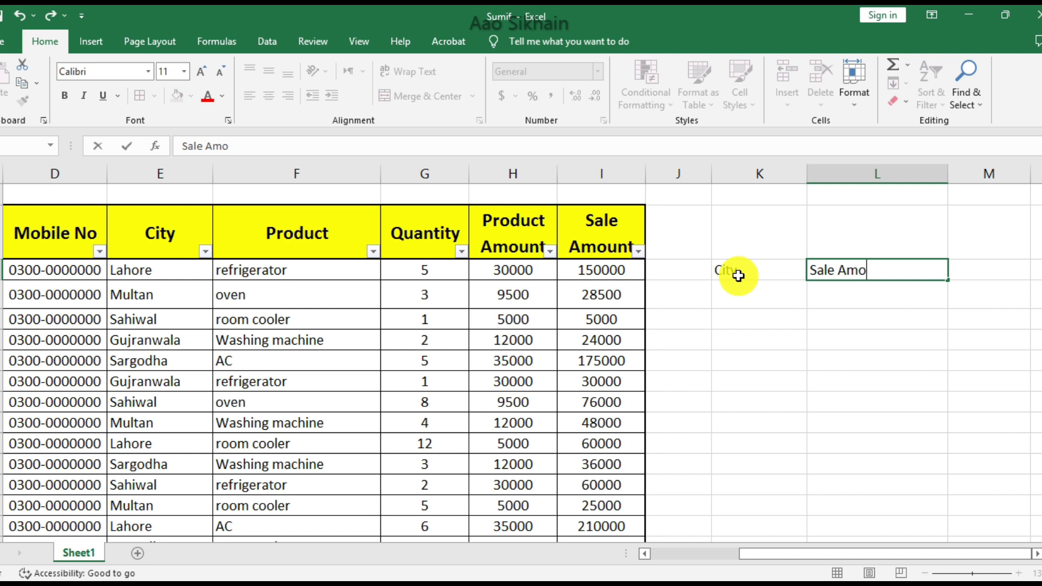
text(t)
key(Return)
Fill both label cells yellow and centre them horizontally and vertically
key(Up)
key(shift+Left)
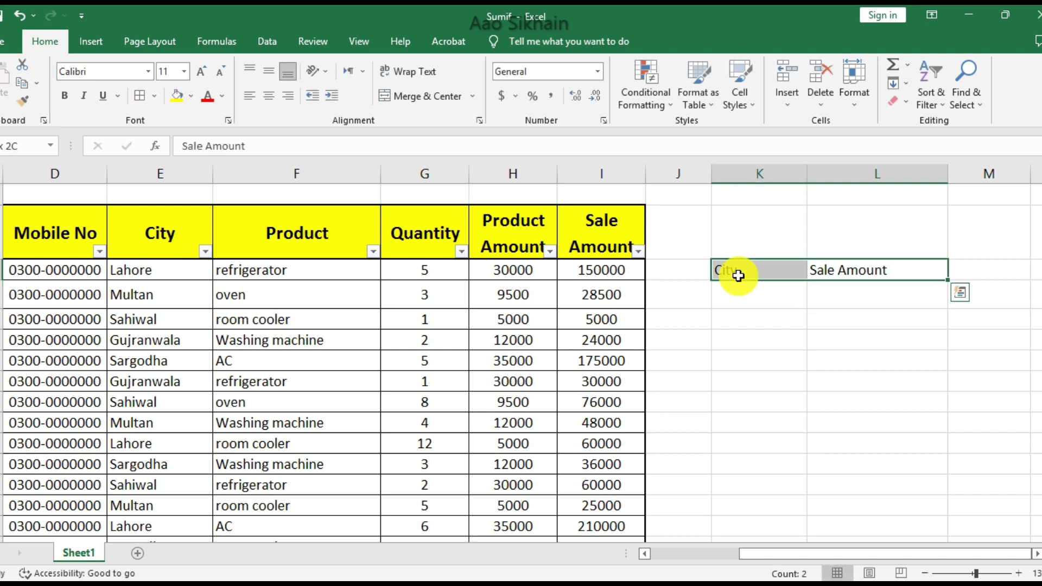
click(181, 94)
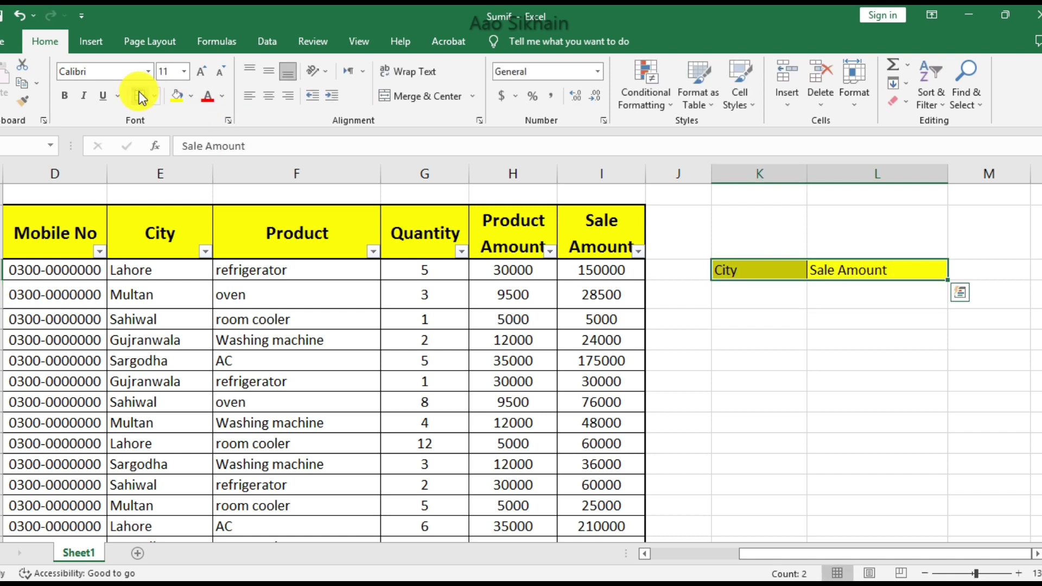
click(269, 96)
click(268, 71)
click(875, 301)
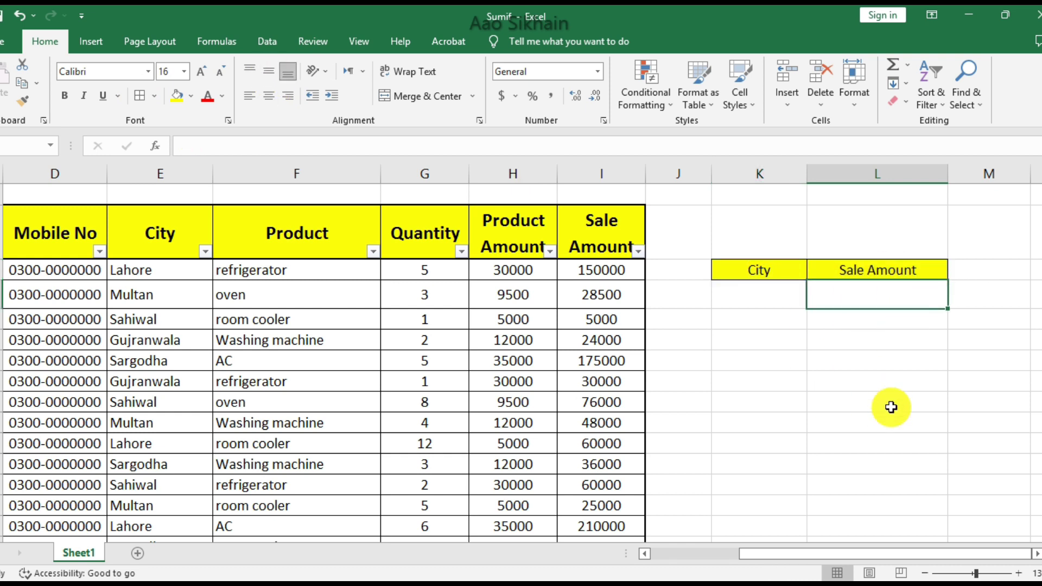
Start a SUMIF in L5 with City range E4:E23 and criteria K5
text(=s)
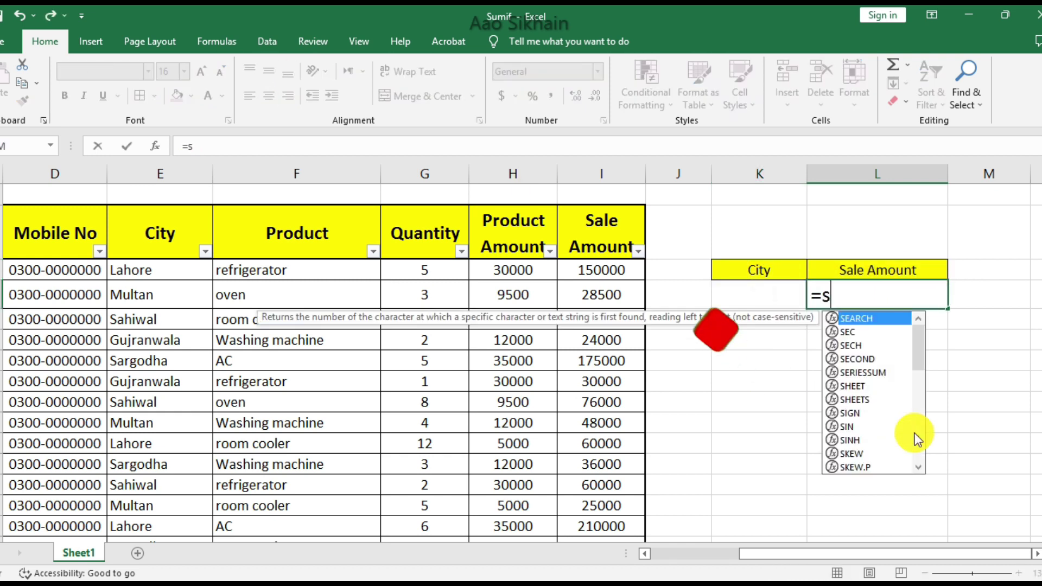
text(umif)
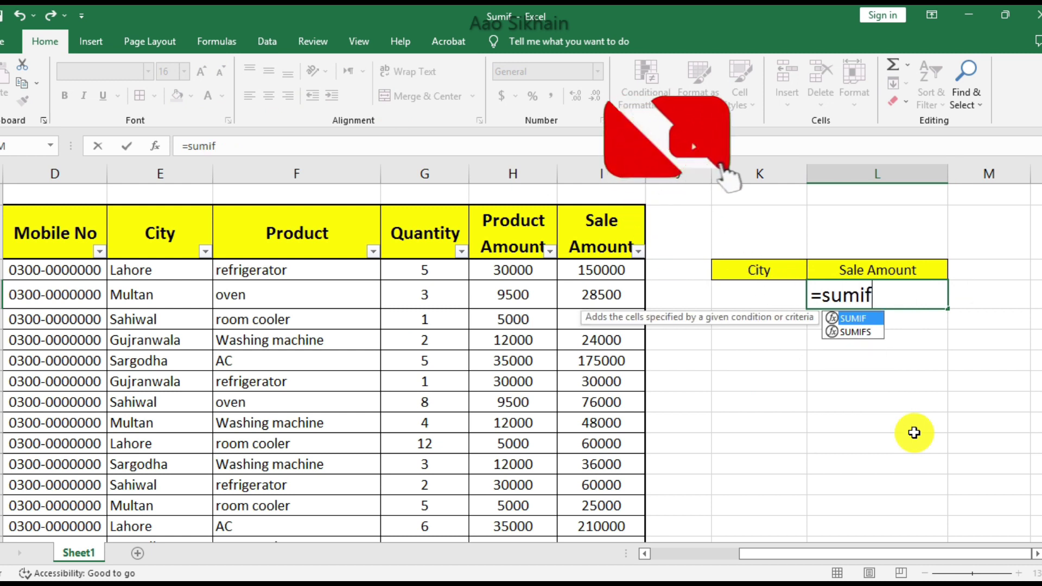
key(Tab)
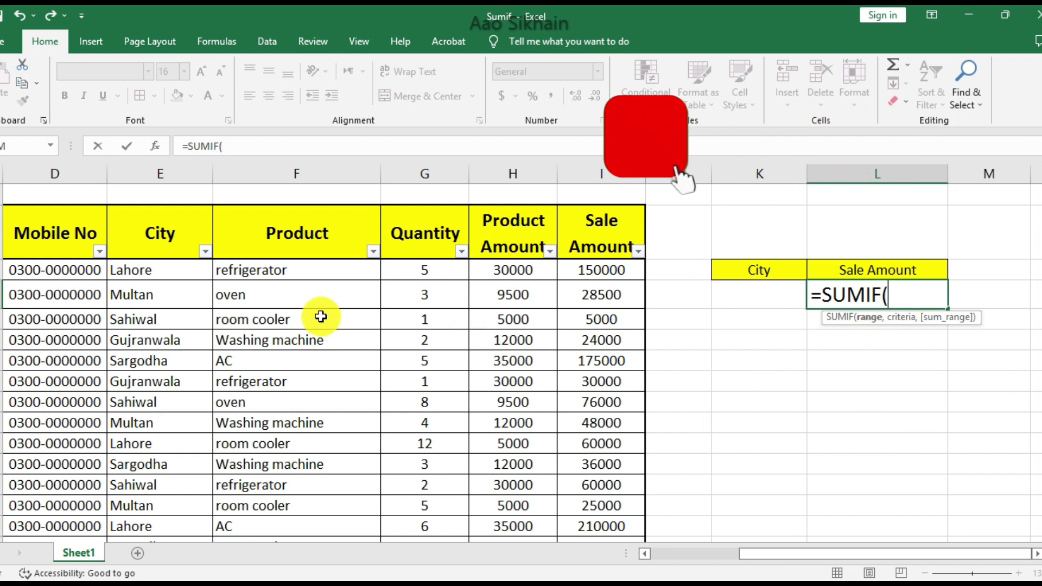
click(187, 268)
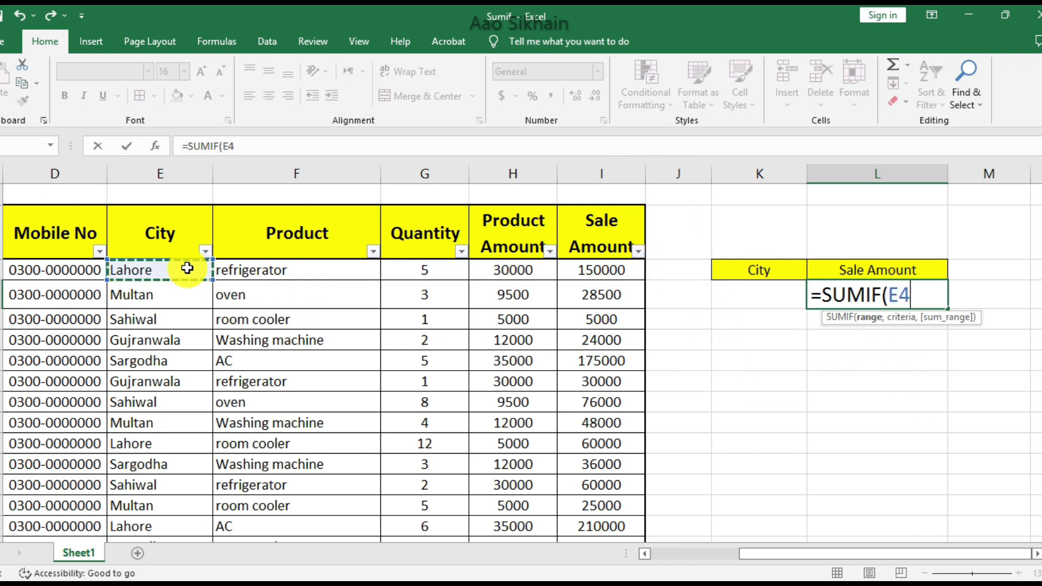
key(ctrl+shift+Down)
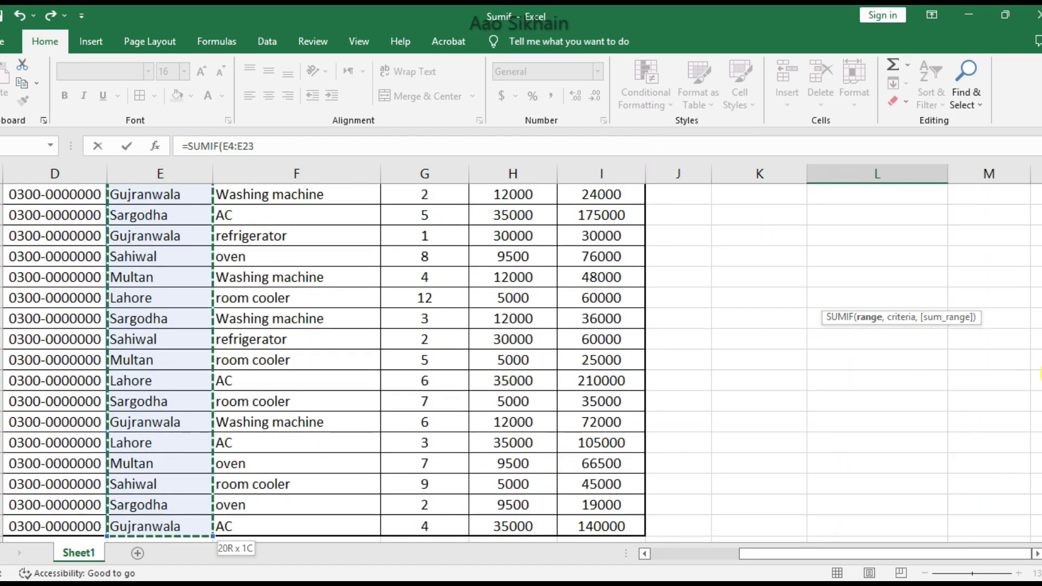
drag(1039, 374, 1037, 361)
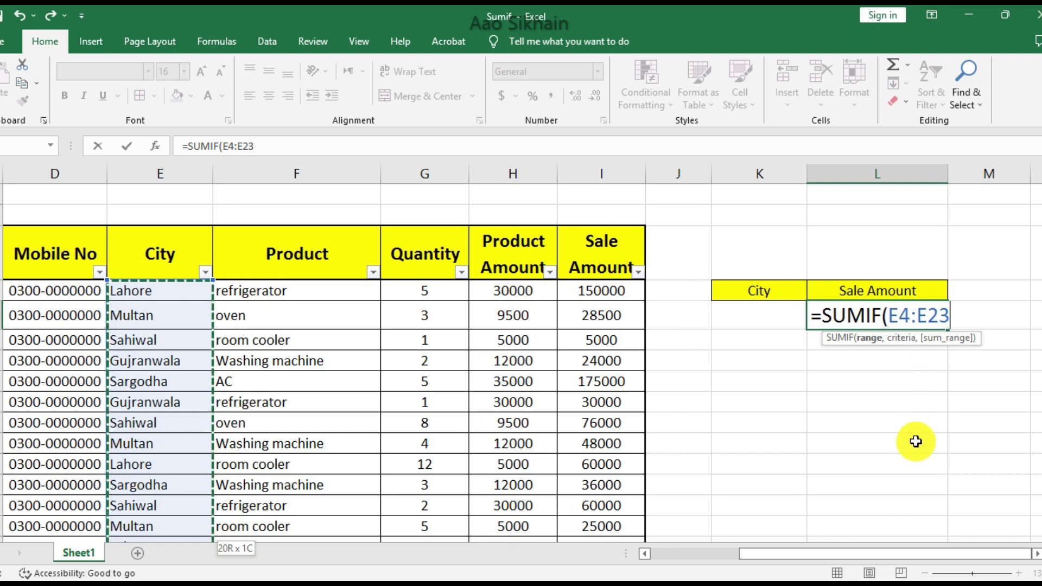
text(,)
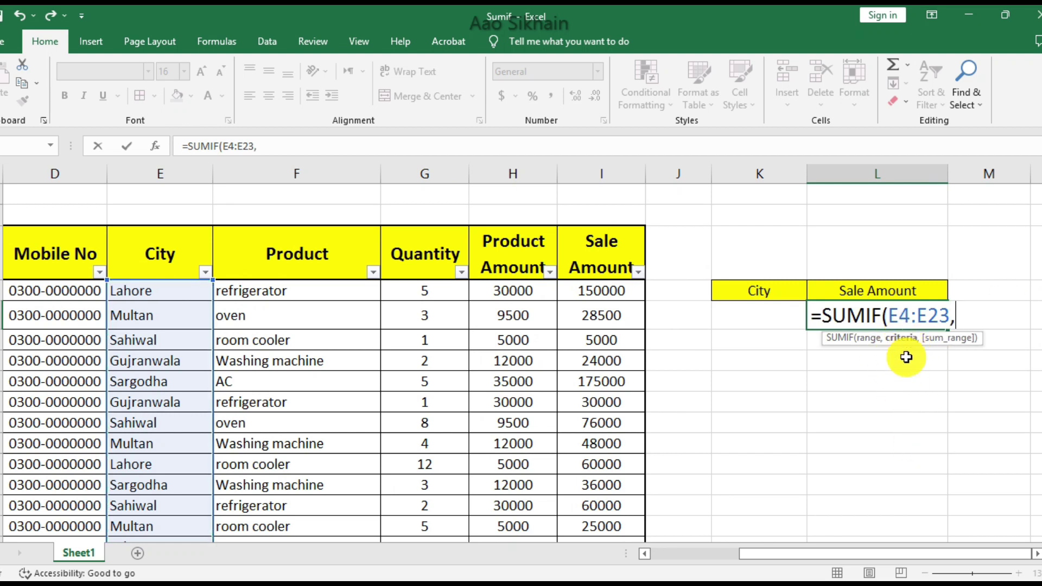
click(760, 318)
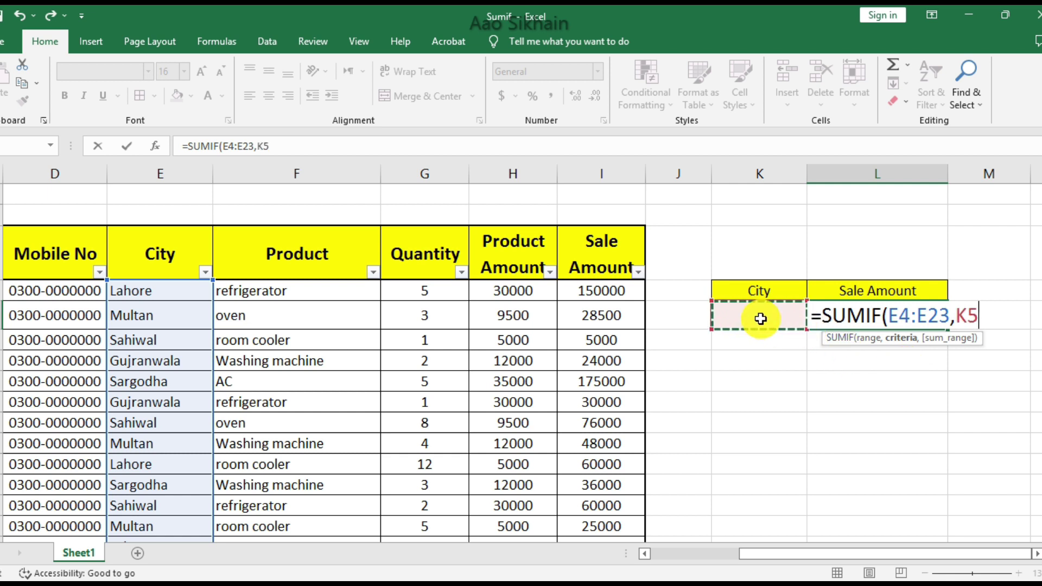
text(,)
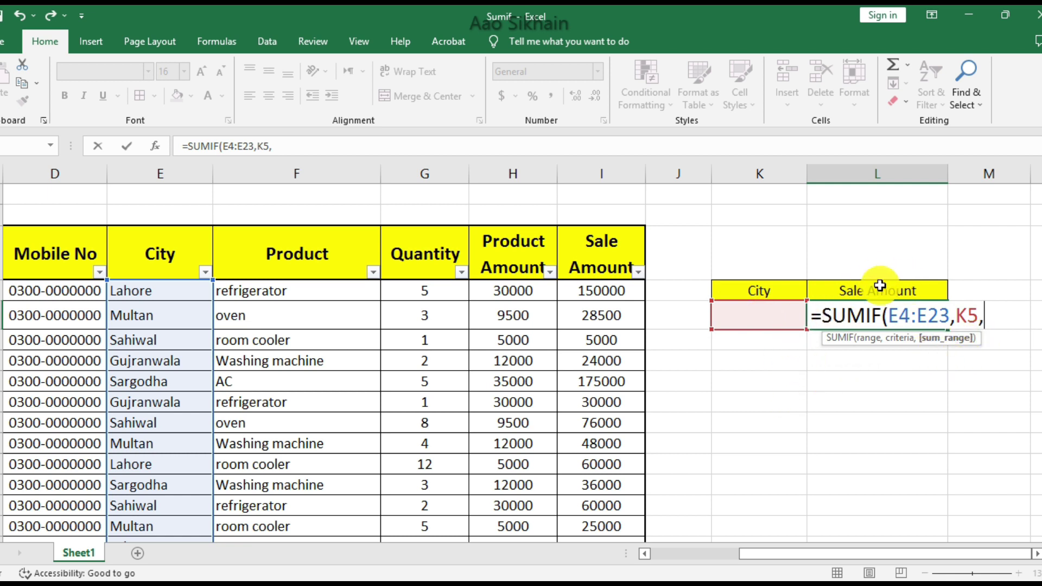
Add sum range I4:I23 to complete =SUMIF(E4:E23,K5,I4:I23), then review L5
click(621, 290)
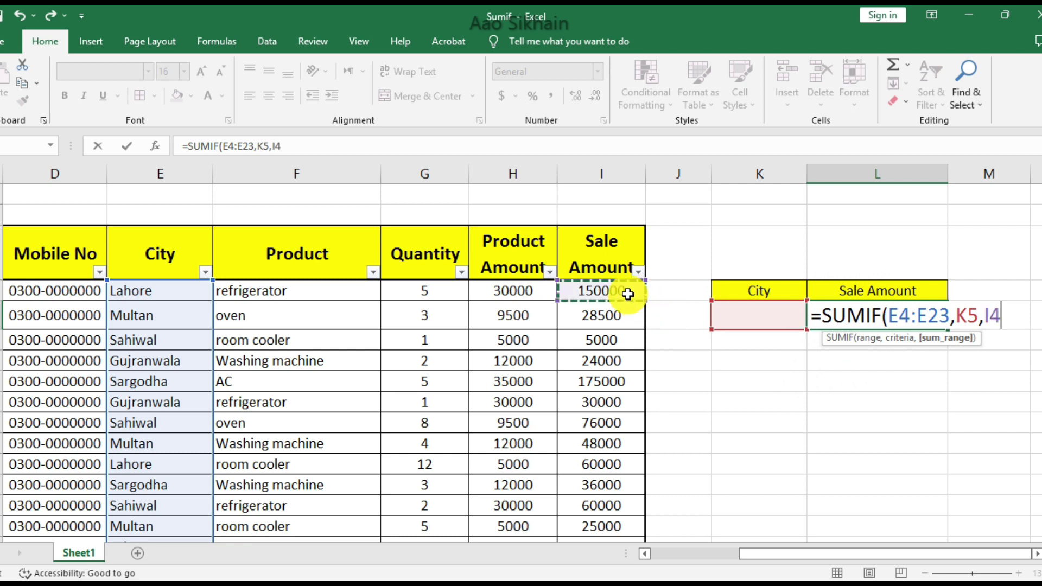
key(ctrl+shift+Down)
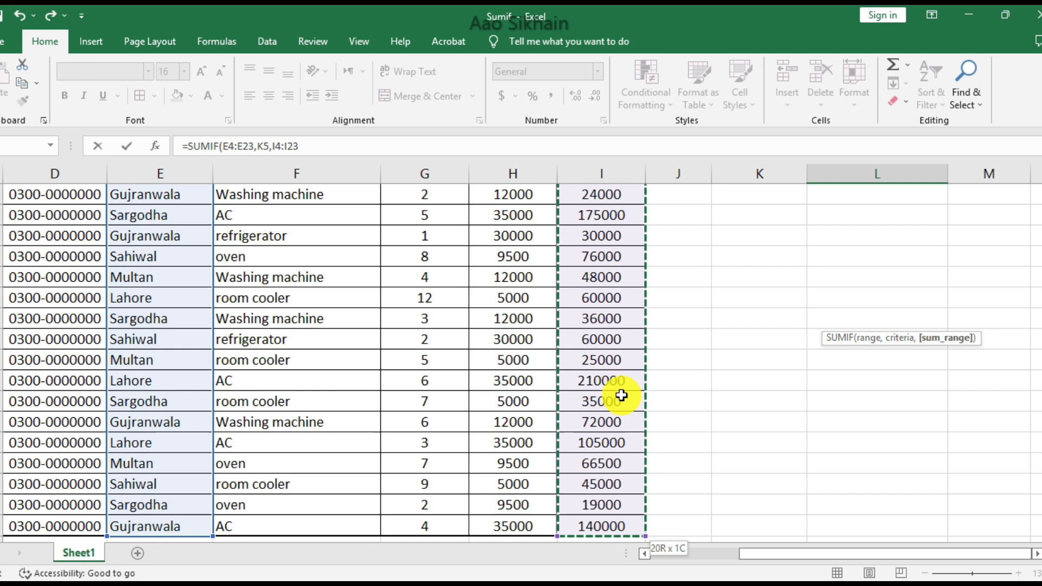
drag(1038, 310, 1038, 244)
text())
key(Return)
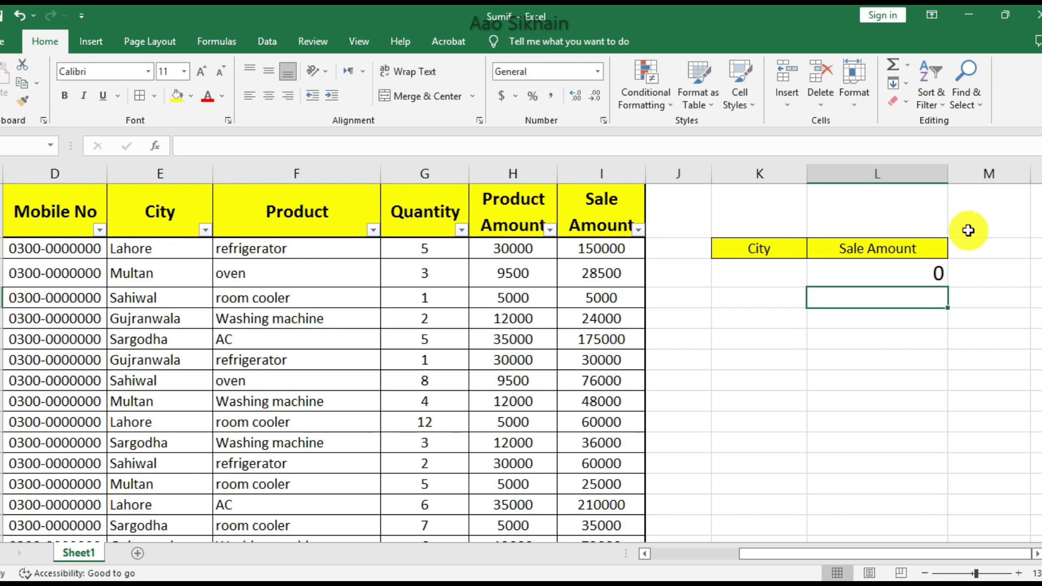
click(874, 278)
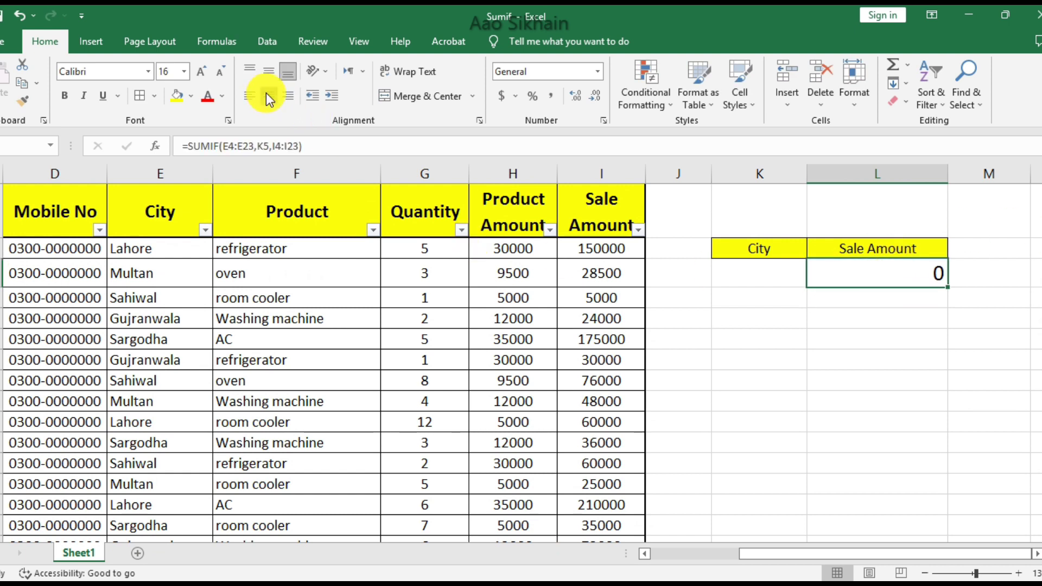
click(735, 272)
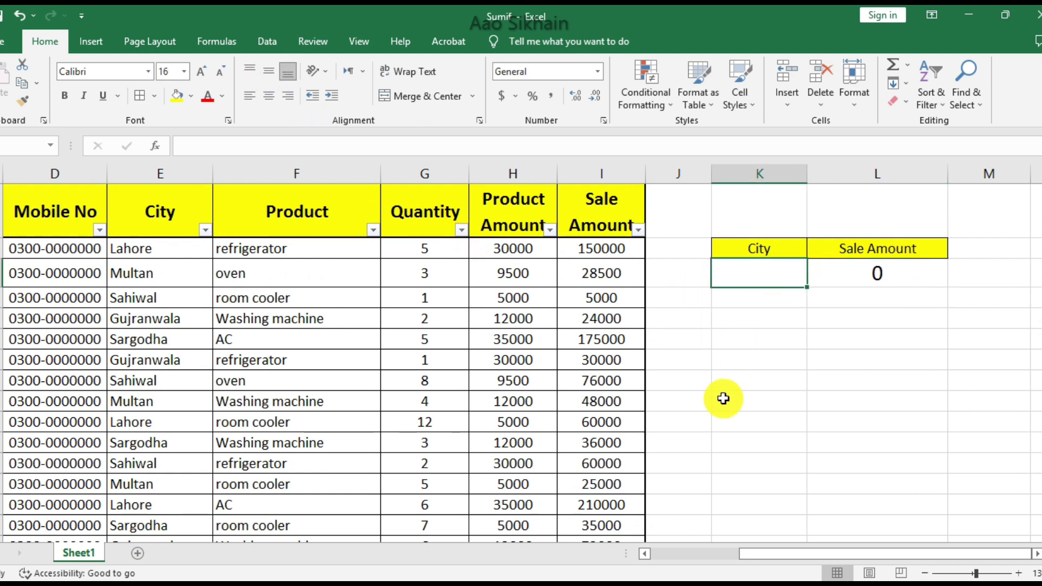
Try Lahore, Multan, then Sargodha in K5, ending with a 265000 total
text(La)
text(hoi)
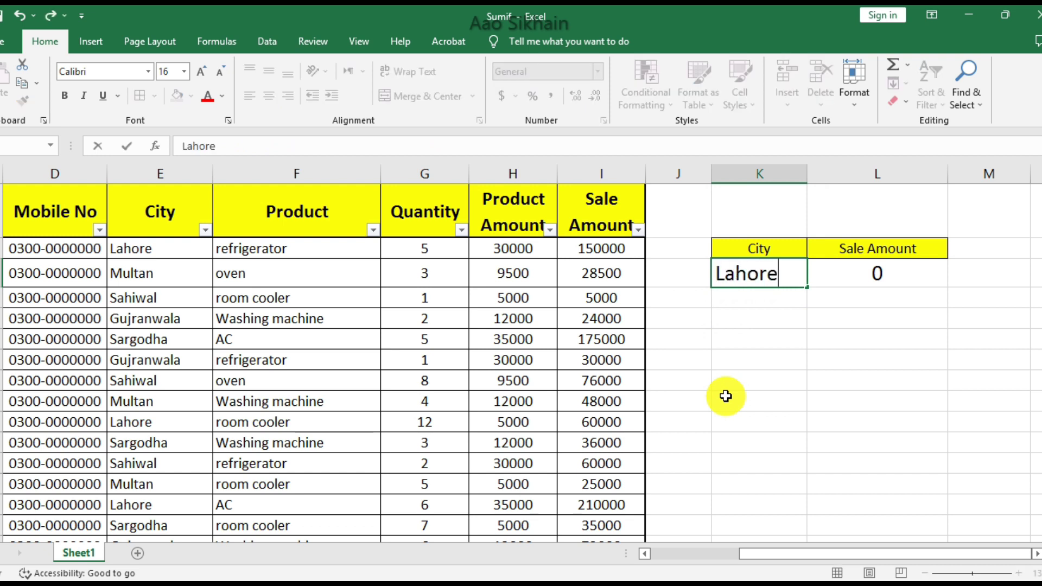
key(Return)
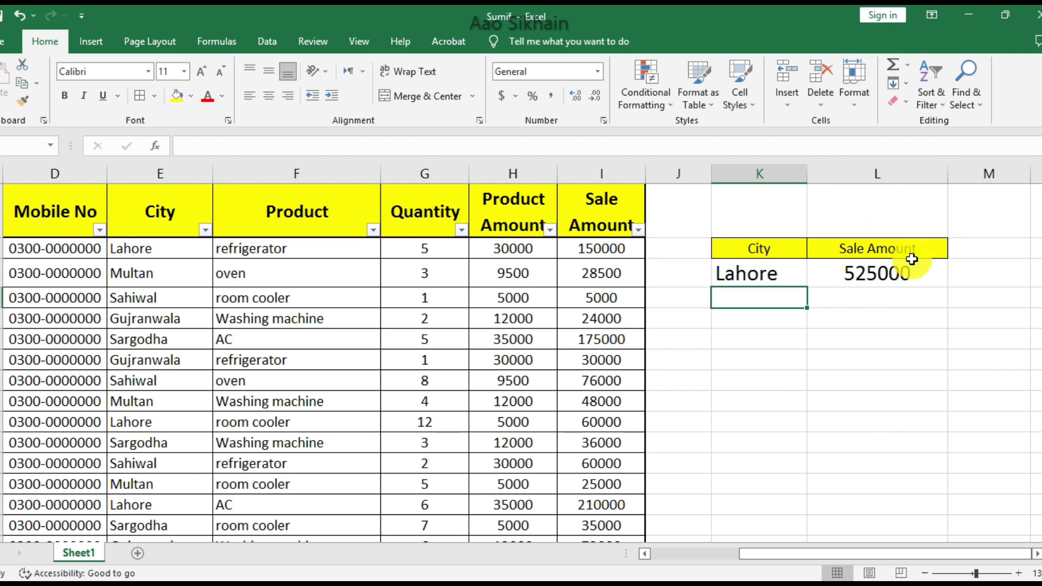
click(756, 280)
text(Multan)
key(Return)
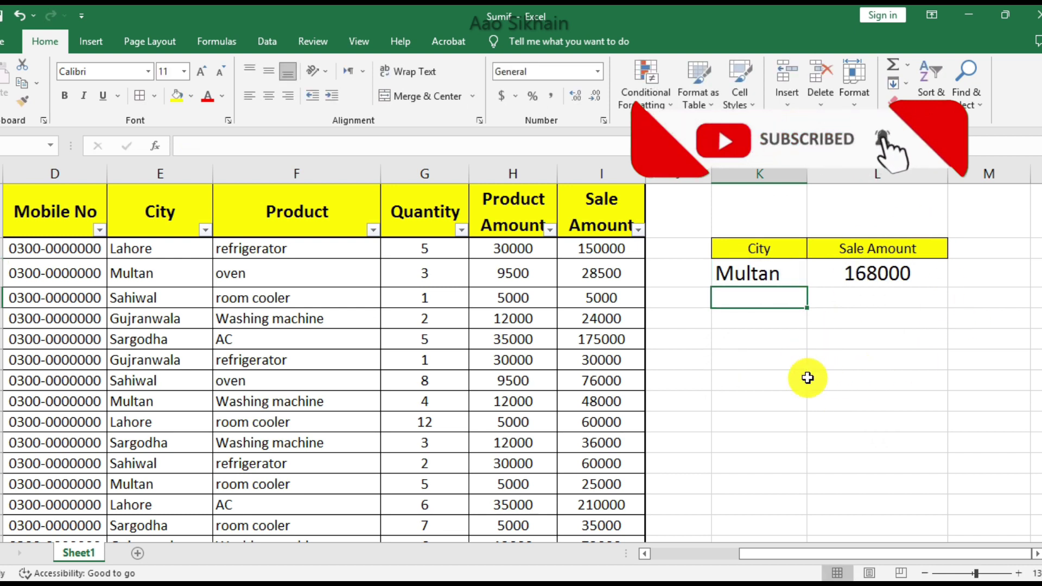
click(760, 275)
text(S)
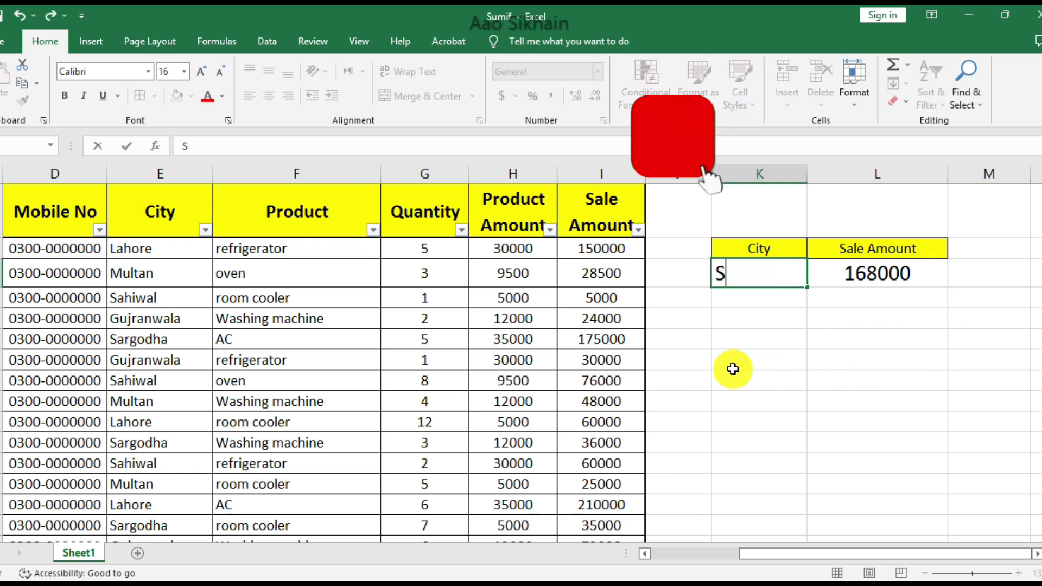
text(argodha)
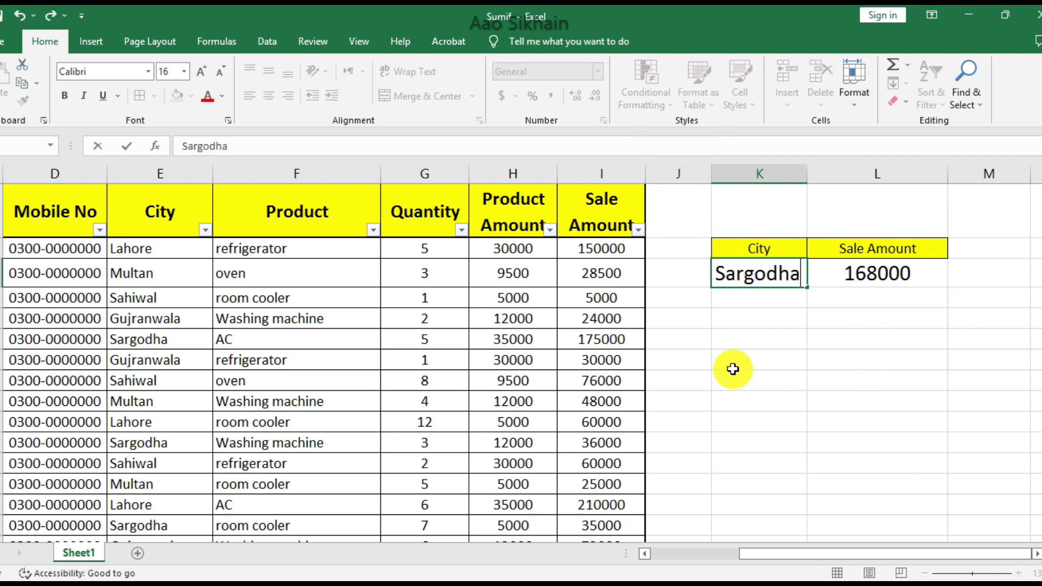
key(Return)
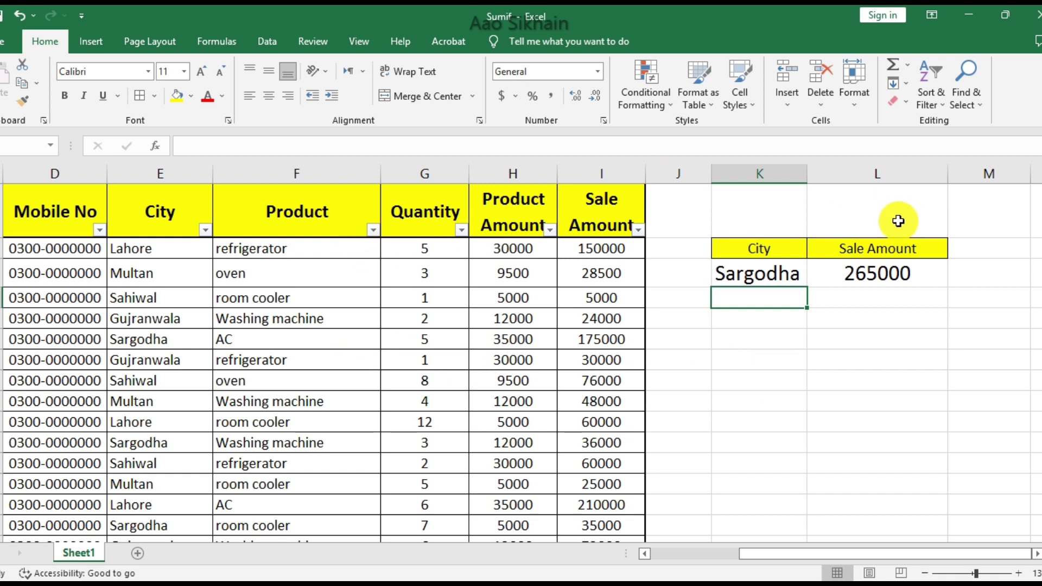
click(337, 284)
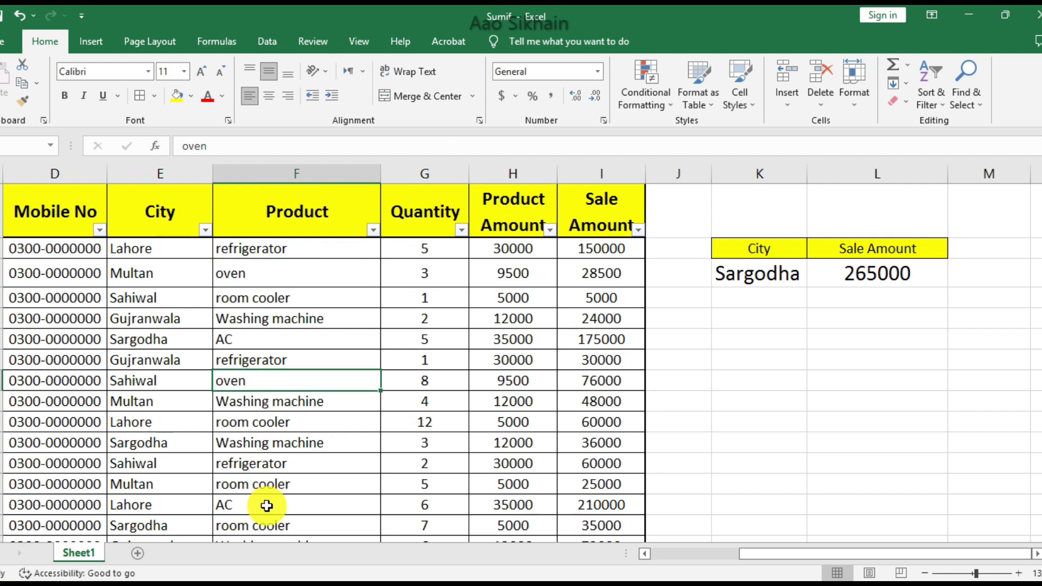
Browse the room cooler entries in the Product column
click(291, 519)
key(Down)
key(Down)
key(Down)
key(Down)
key(Up)
key(Up)
key(Up)
key(Up)
key(Up)
key(Up)
key(Up)
key(Down)
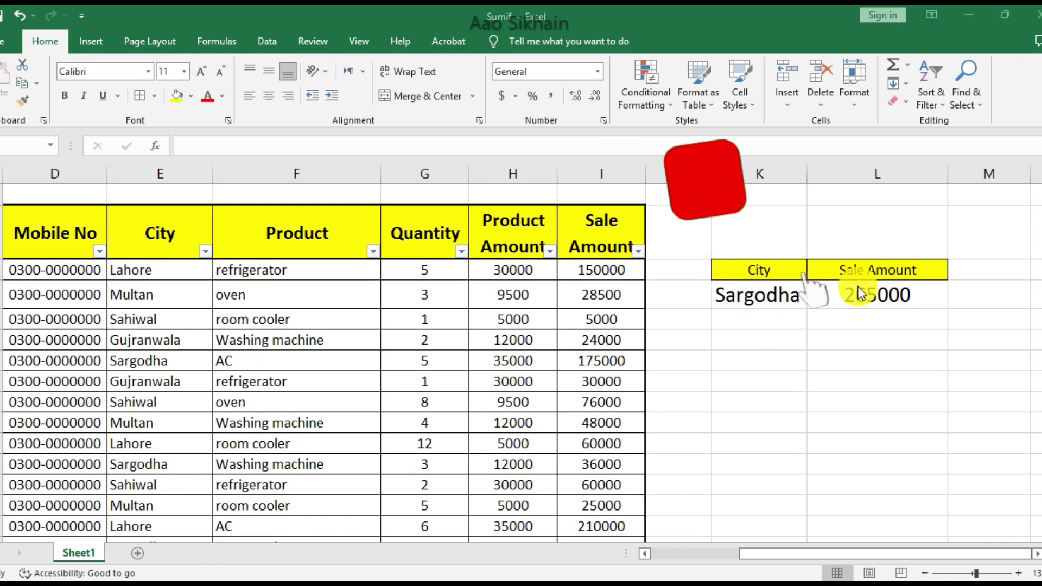
click(810, 363)
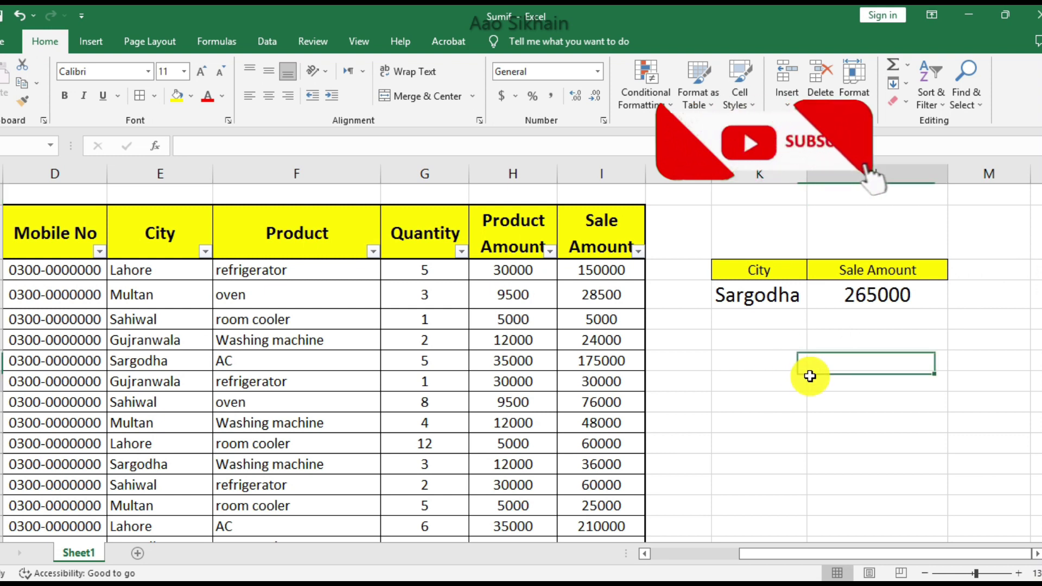
Rename the K4 header to Product and clear K5 and the L5 formula
click(771, 272)
text(P)
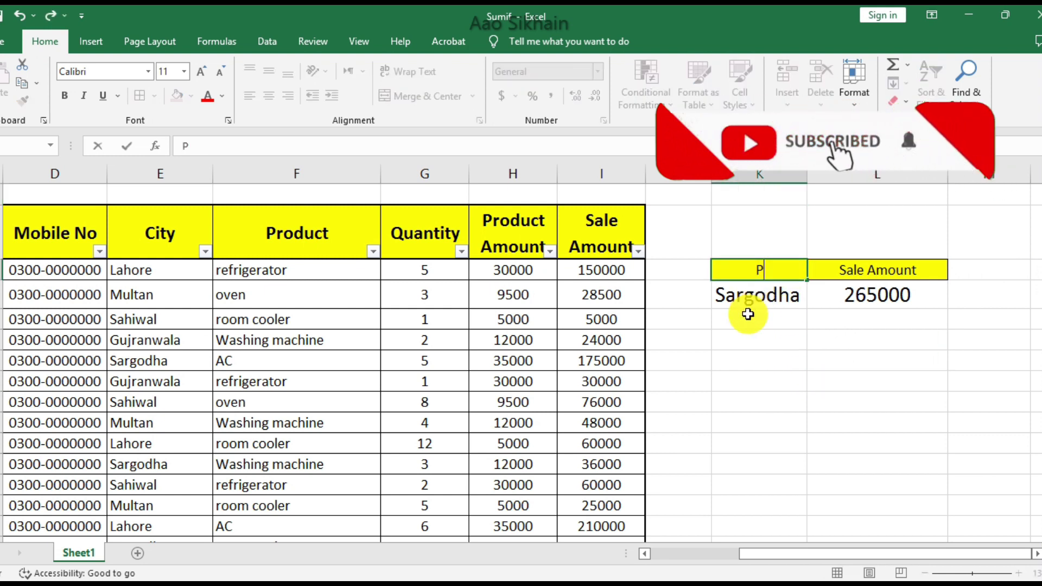
text(roduct)
key(Return)
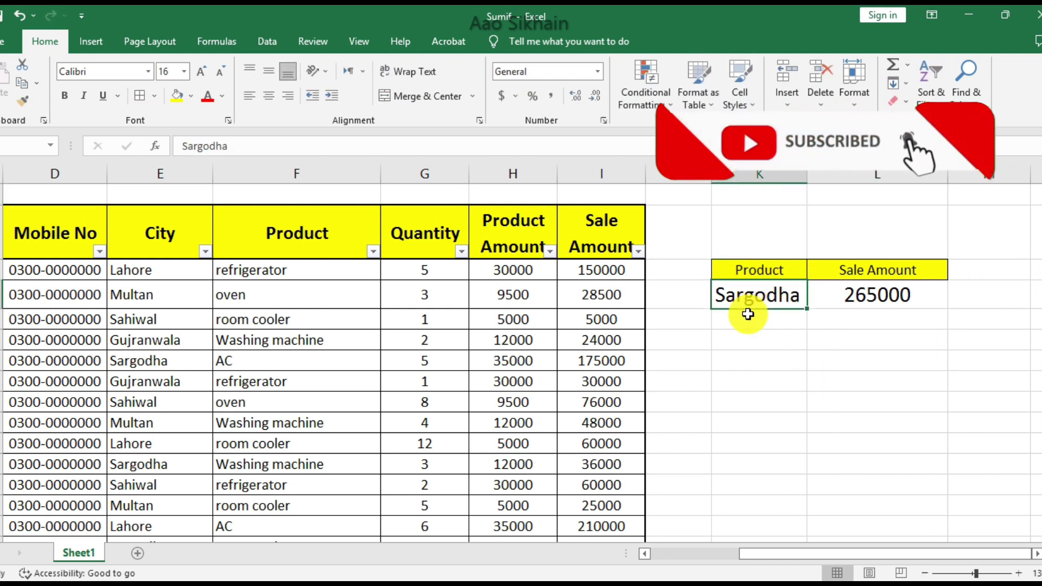
key(Delete)
key(Right)
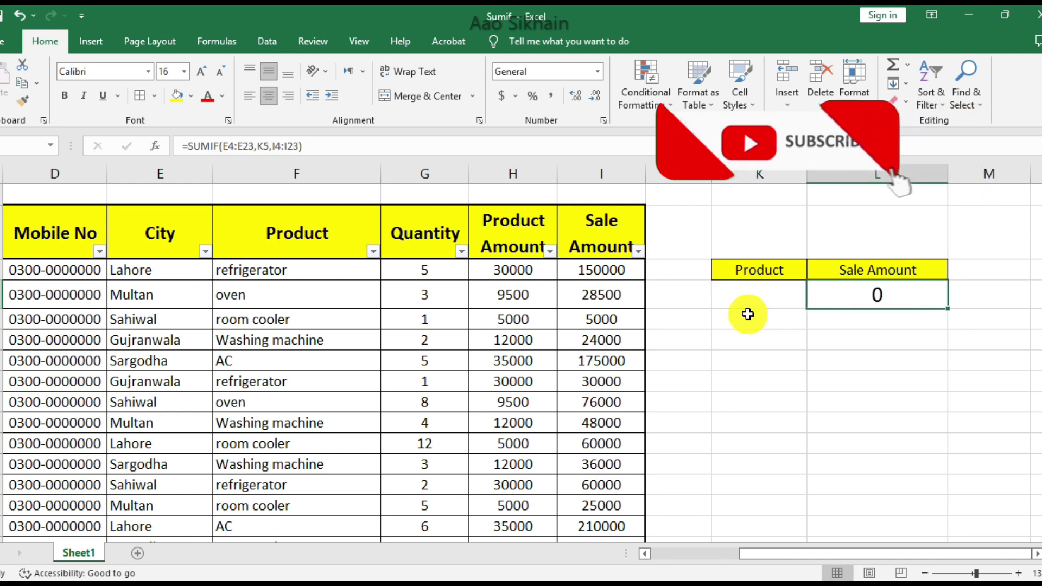
key(Delete)
key(Left)
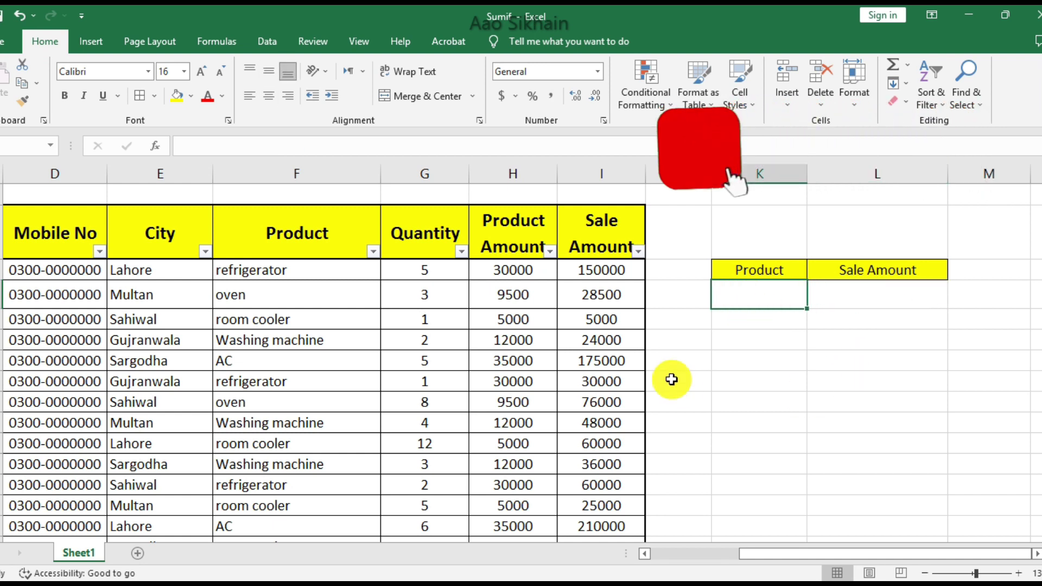
Start a new SUMIF in L5 with Product range F4:F23 and criteria K5
click(901, 298)
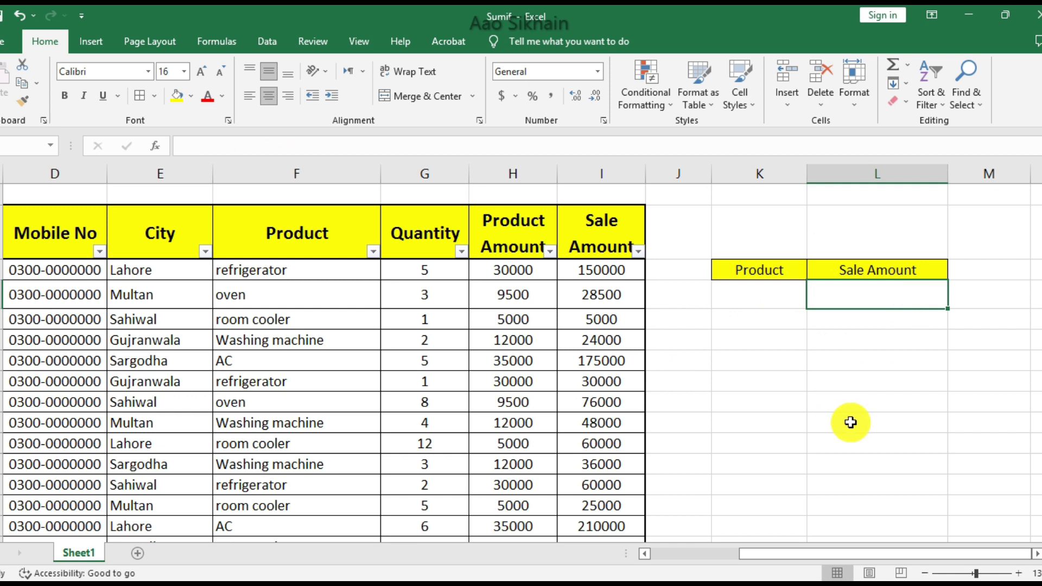
text(=)
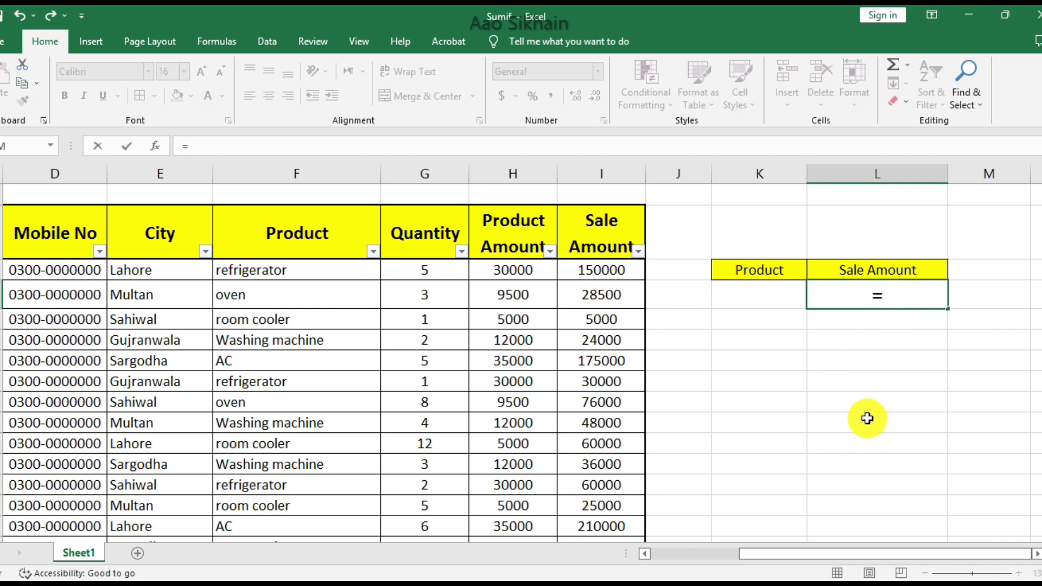
text(sumif)
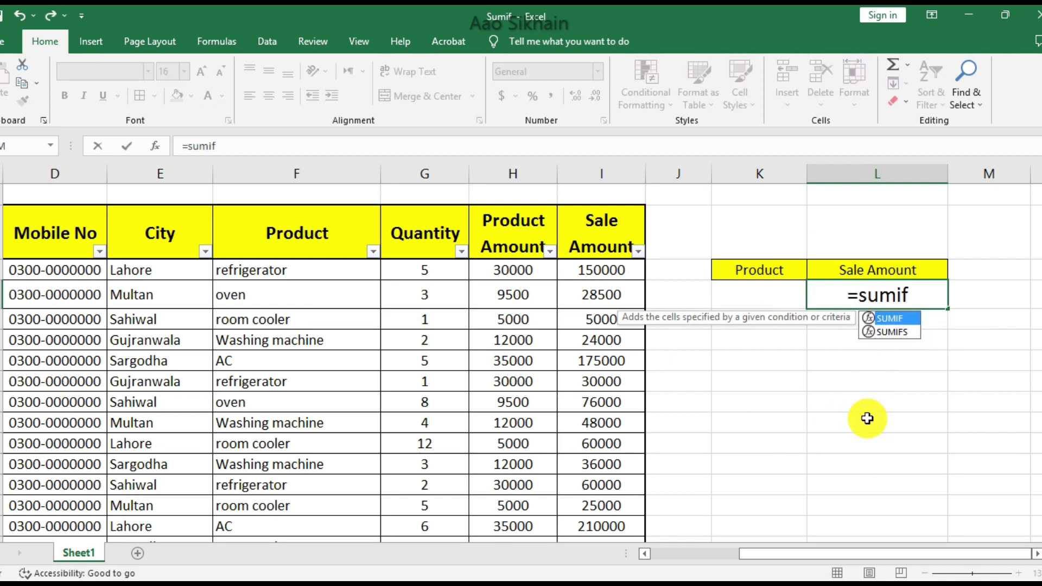
key(Tab)
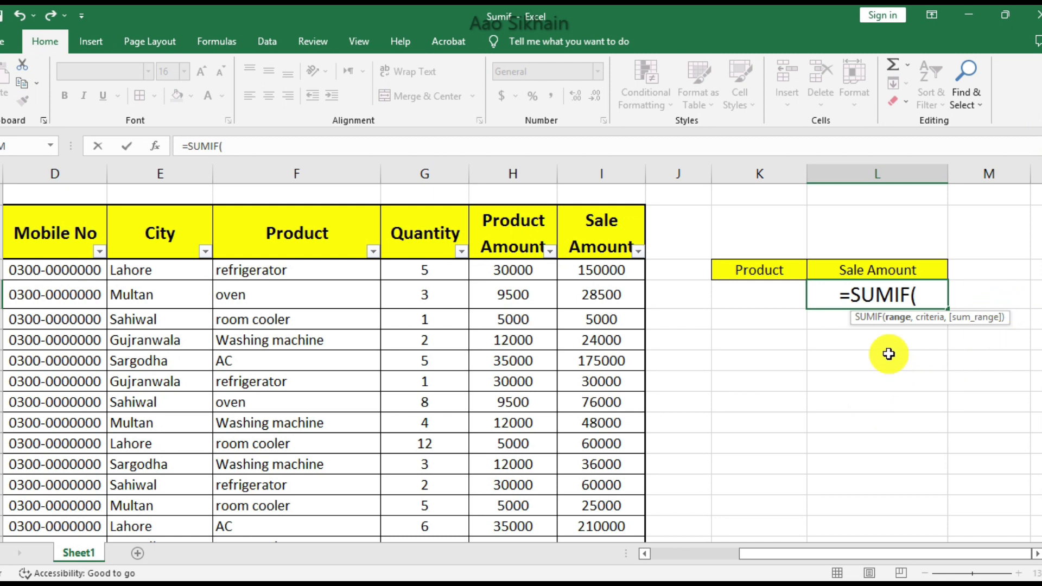
click(329, 278)
key(ctrl+shift+Down)
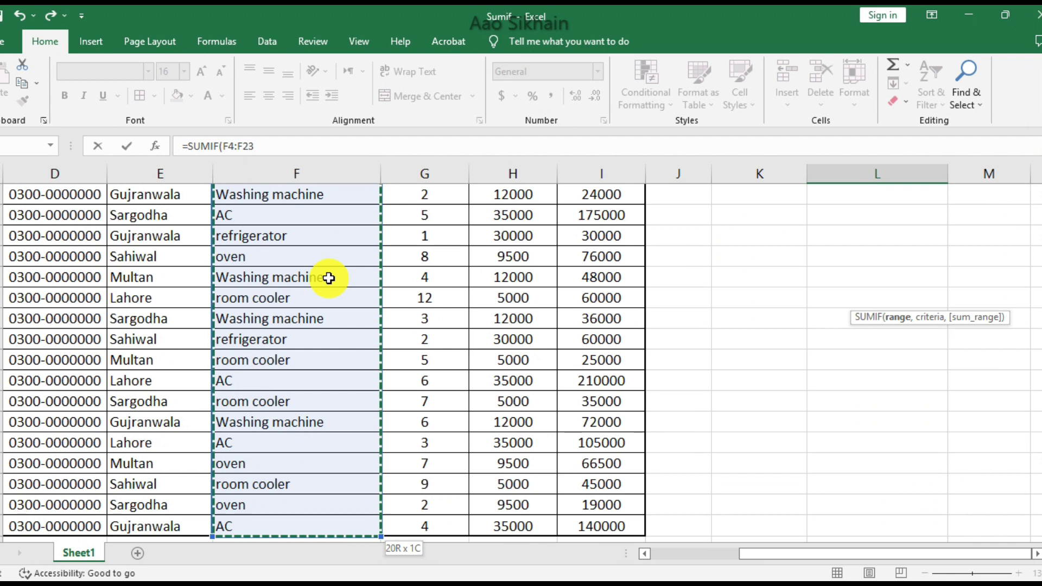
text(,)
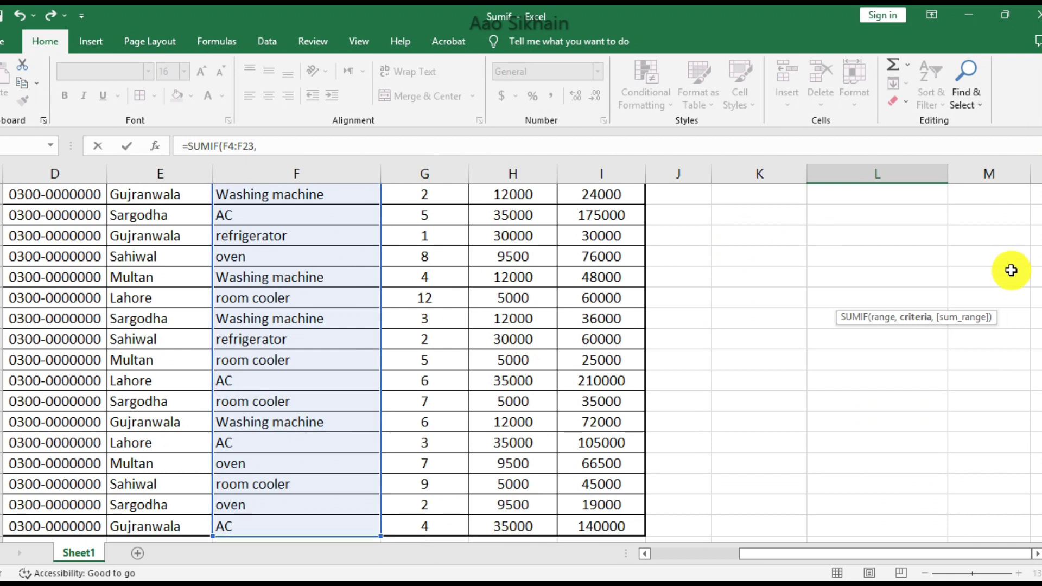
scroll(1033, 217, up, 2)
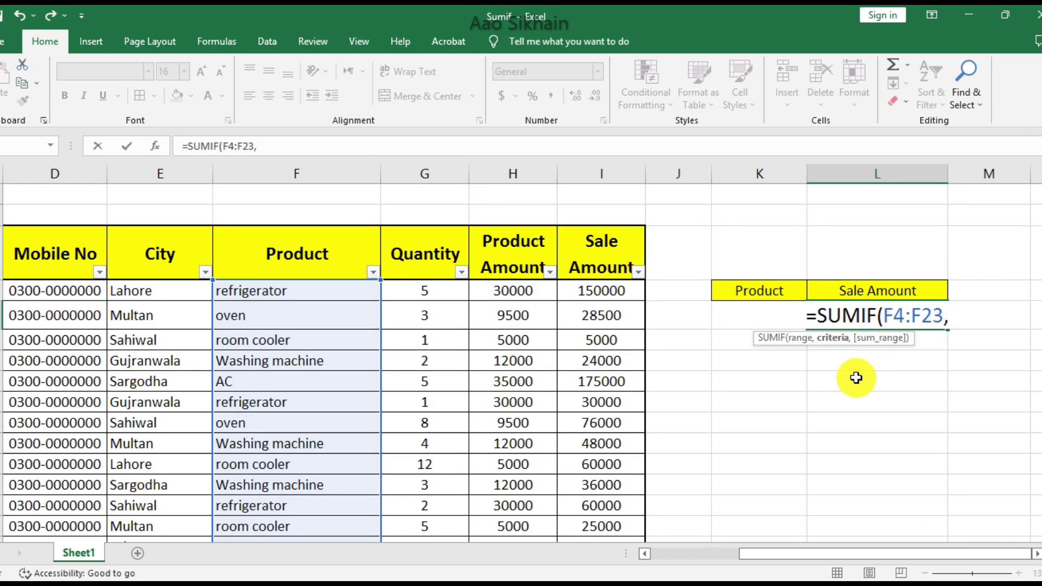
click(691, 319)
click(714, 319)
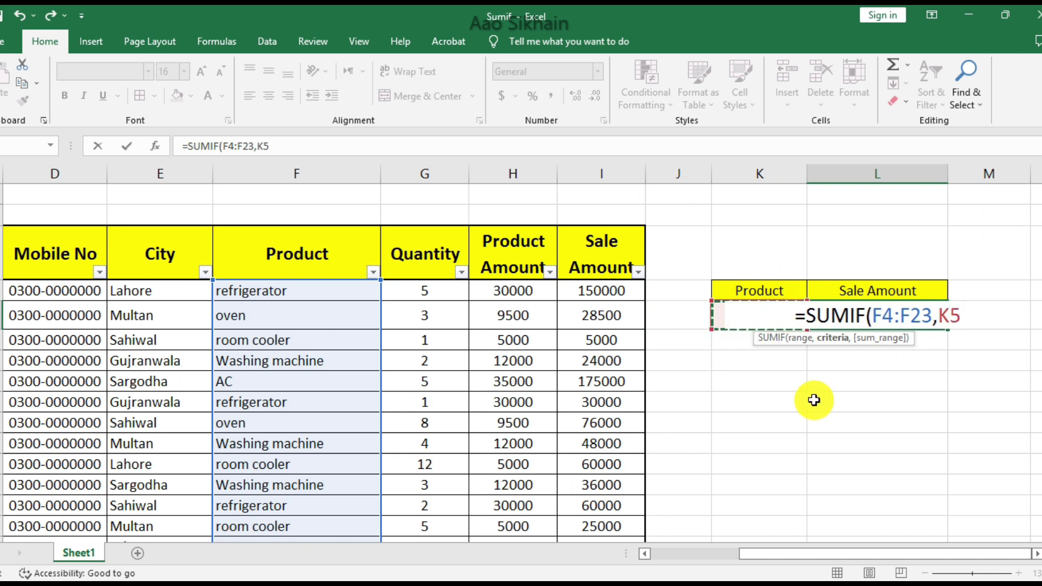
text(,)
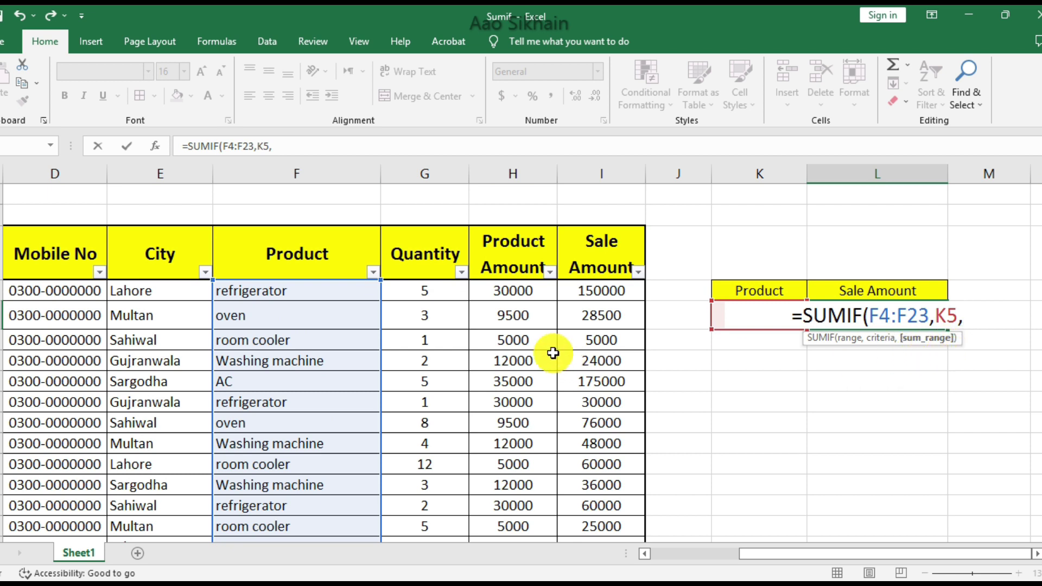
Add sum range I4:I23 to complete =SUMIF(F4:F23,K5,I4:I23)
click(609, 286)
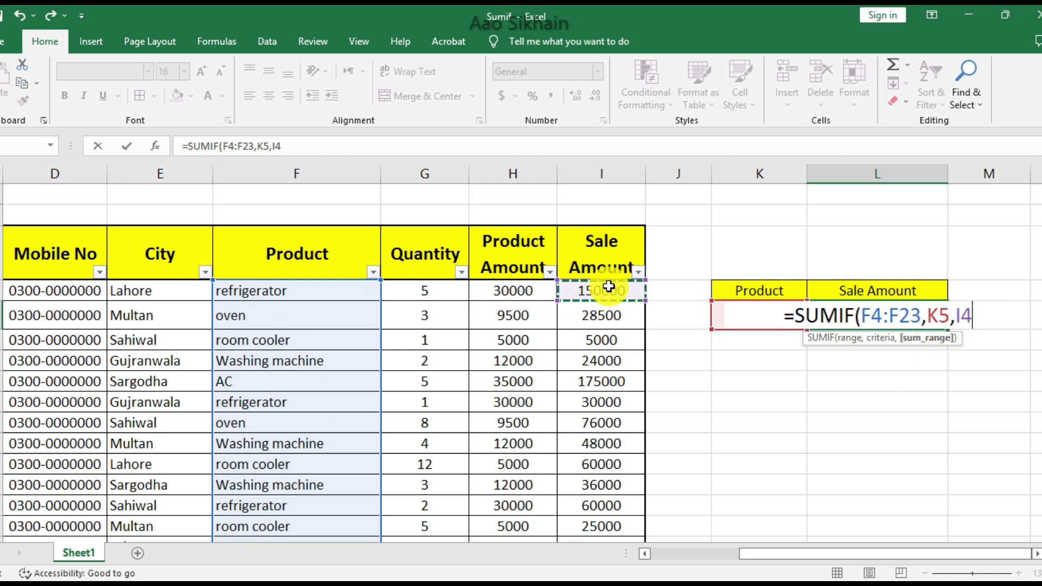
key(ctrl+shift+Down)
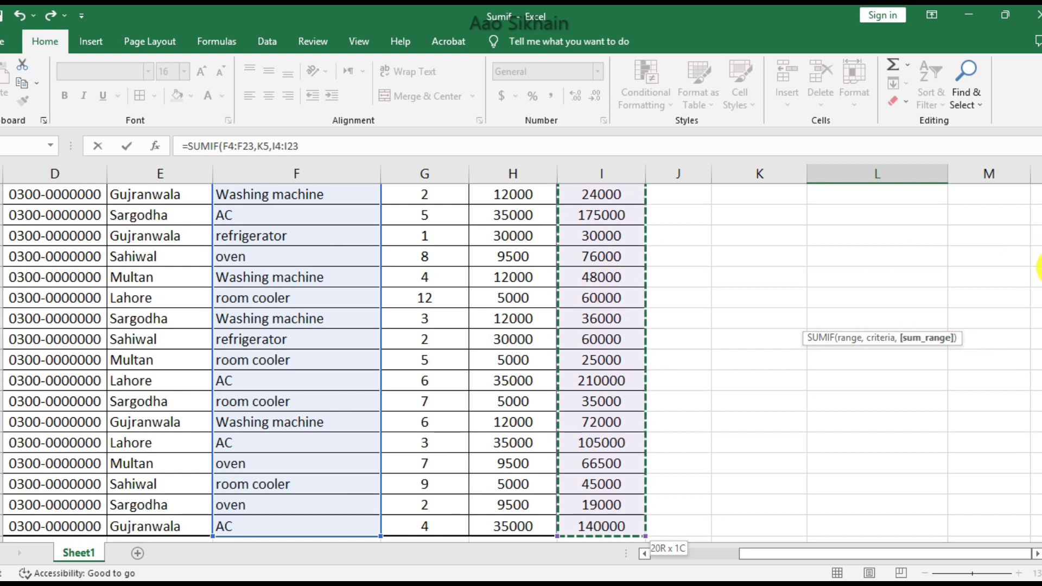
scroll(1037, 244, up, 2)
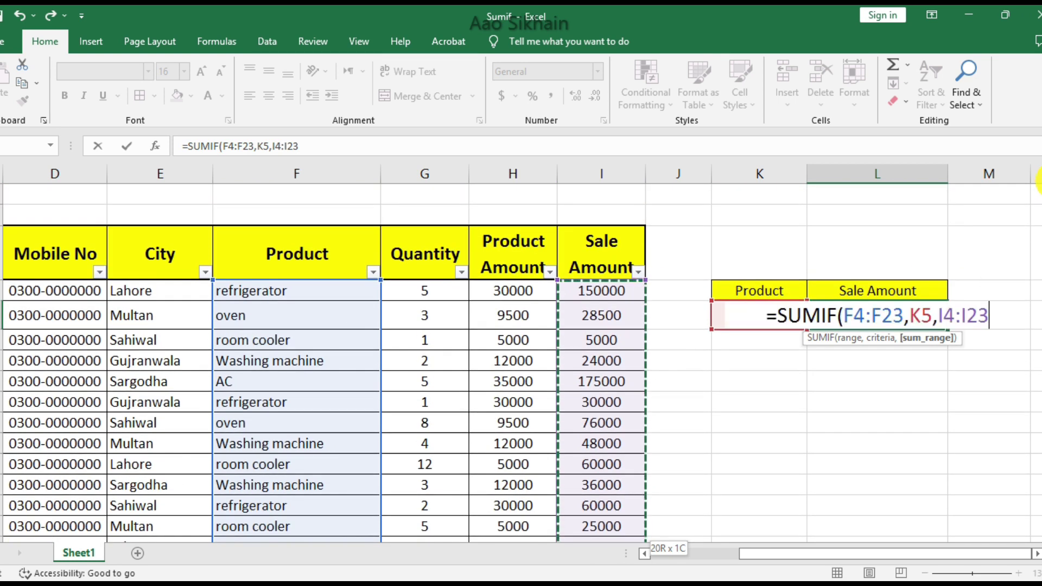
text())
key(Return)
key(Up)
key(Left)
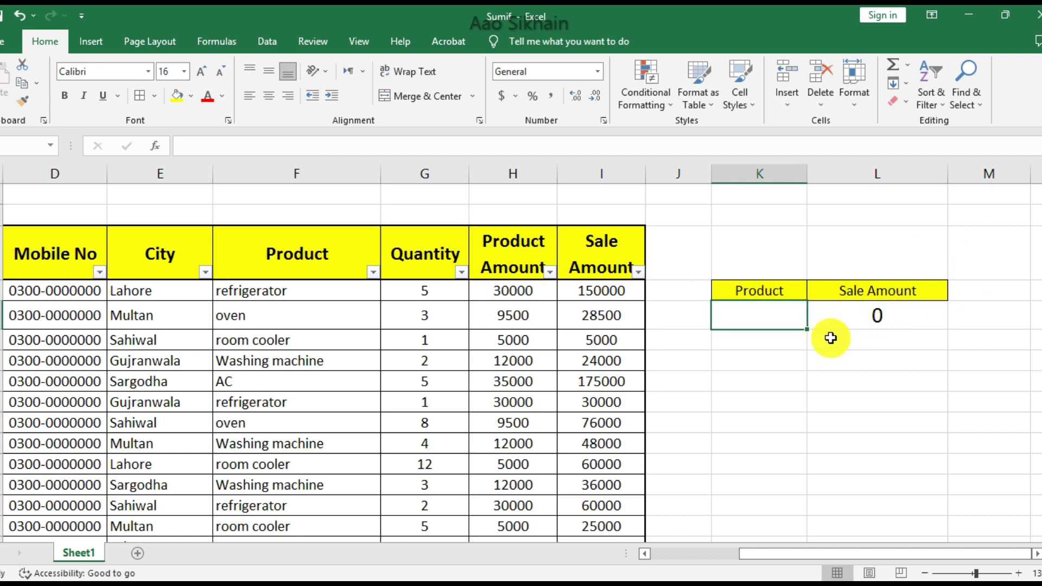
Enter oven (190000) and then AC (630000) as the product in K5
text(oven)
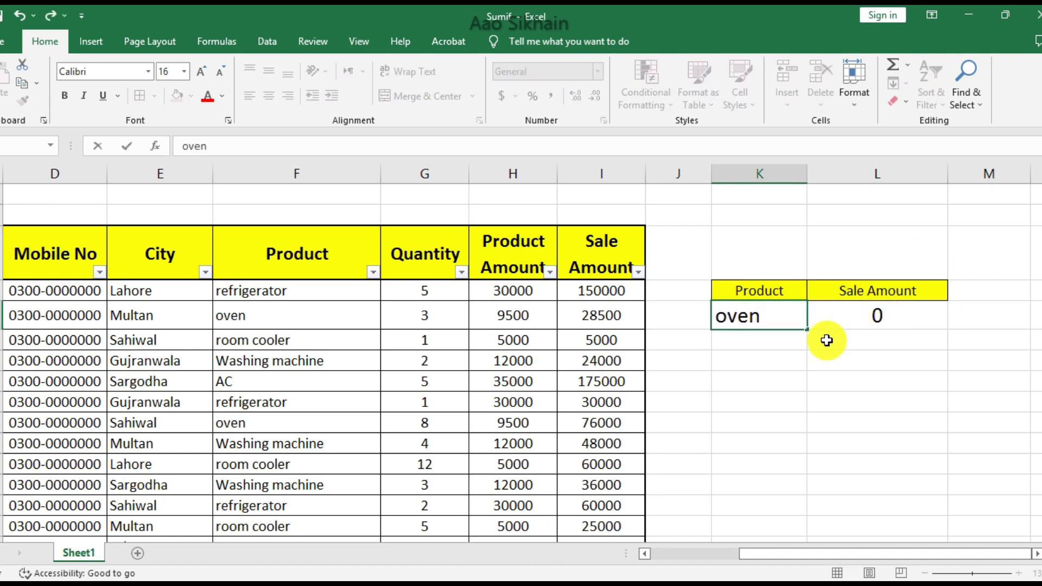
key(Return)
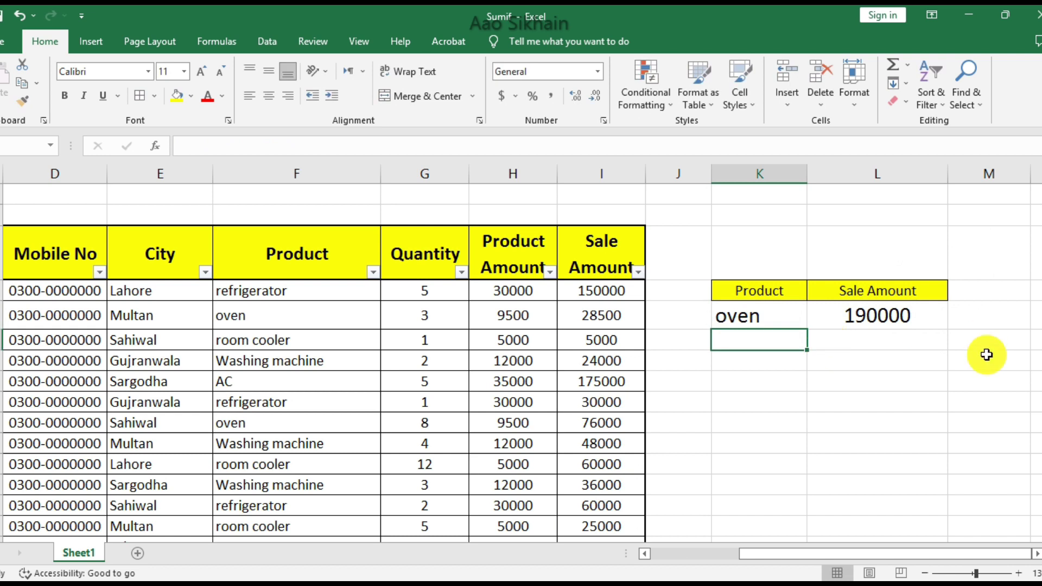
click(733, 318)
text(AC)
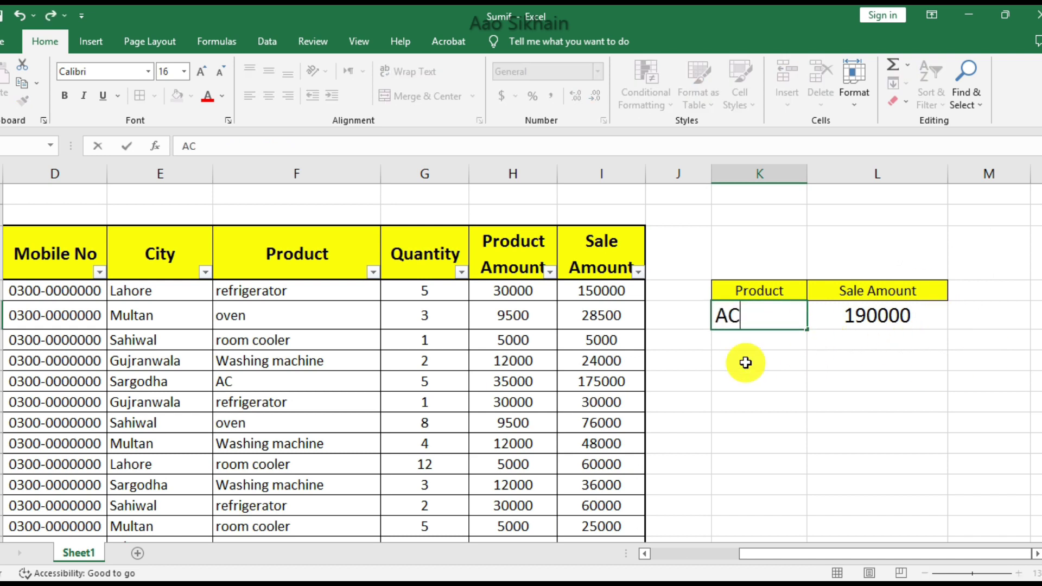
key(Return)
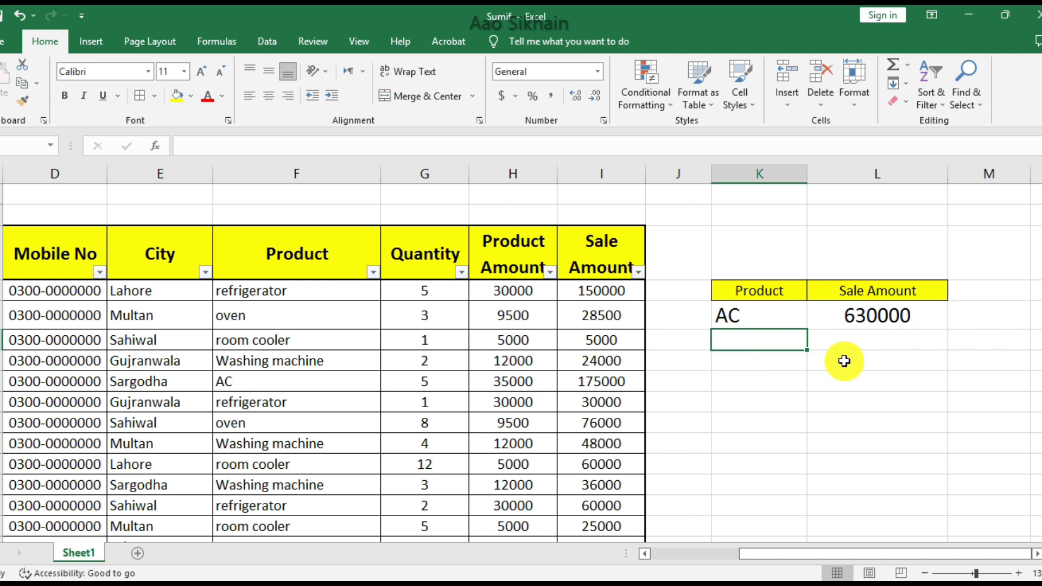
click(765, 314)
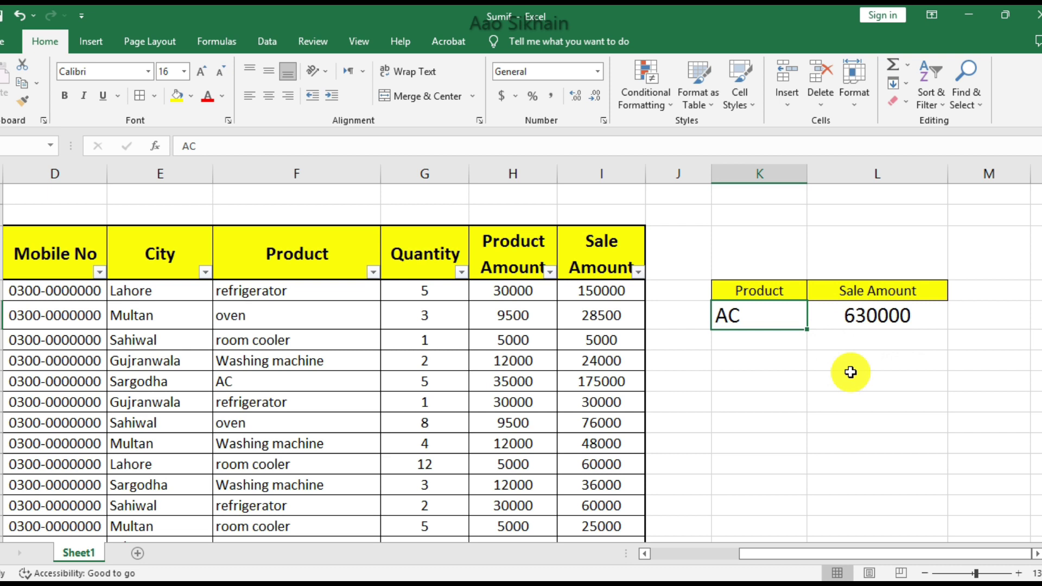
key(Left)
key(Left)
key(Left)
key(Left)
Clear the old product entry in K5 and its formula in L5
key(Right)
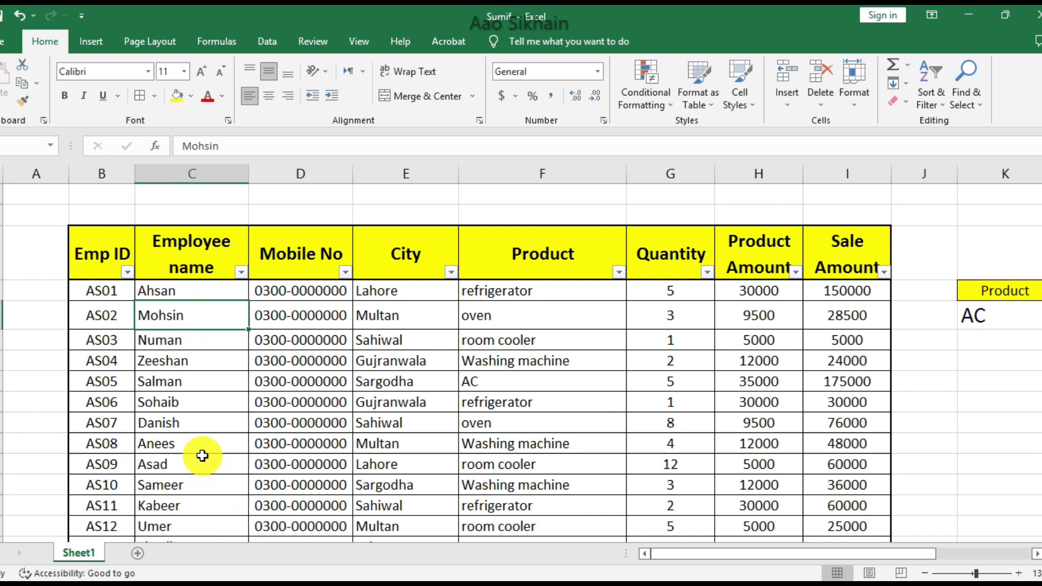
click(980, 355)
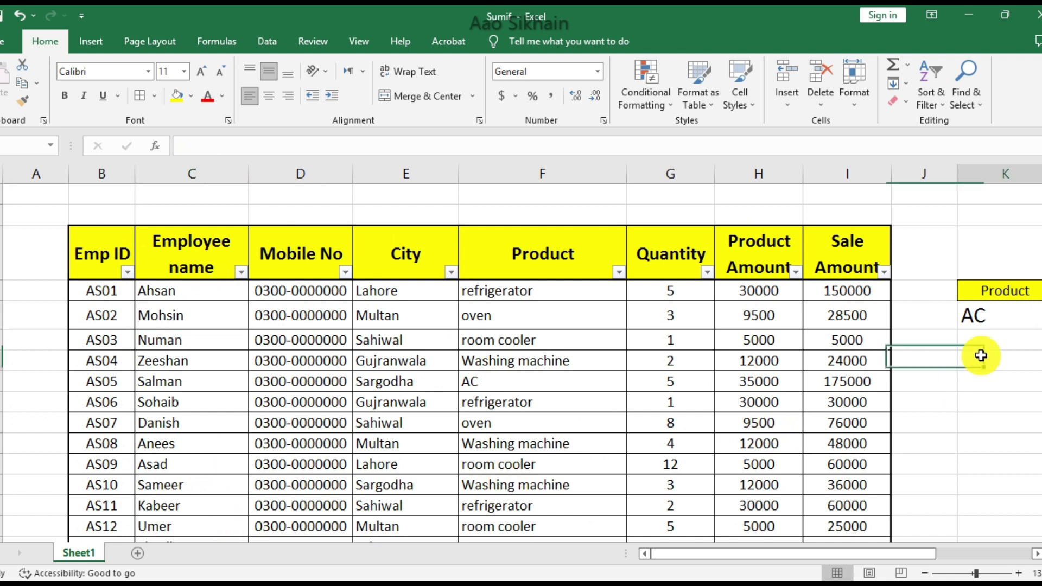
key(Right)
key(Right)
key(Up)
key(Left)
key(Right)
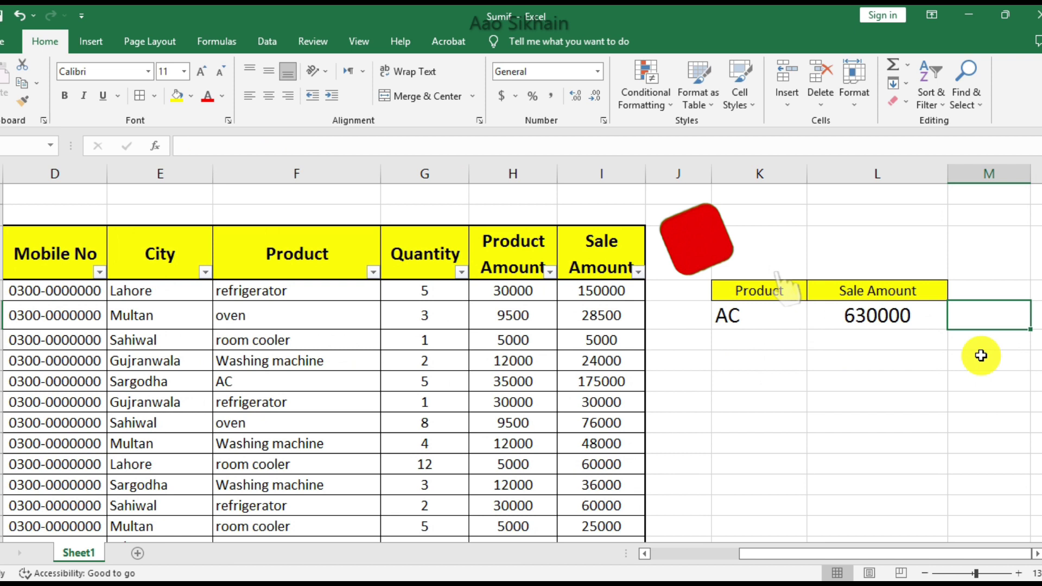
key(Left)
key(Delete)
key(Left)
key(Delete)
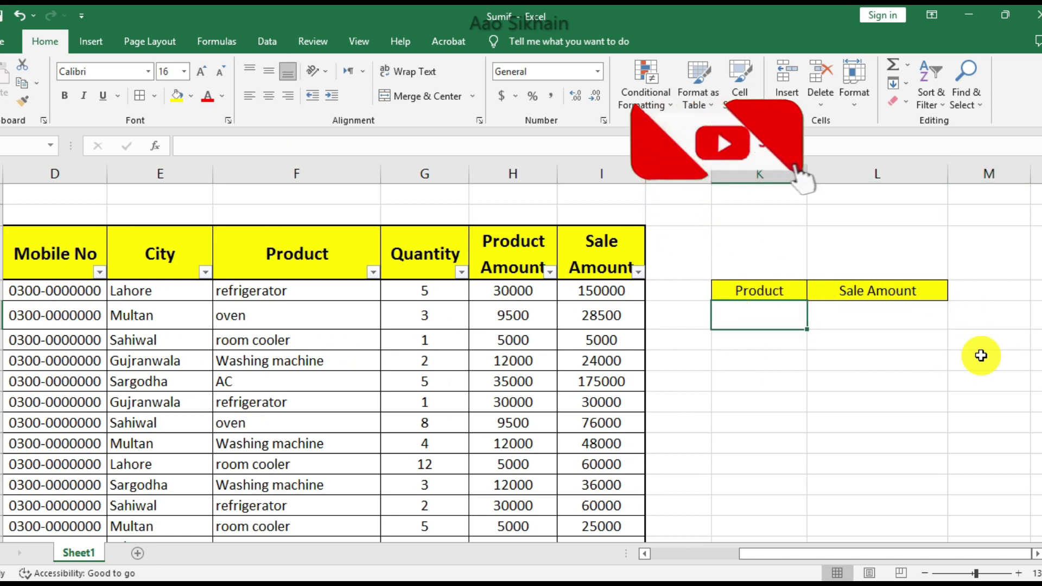
Start a SUMIF in L5 over the Employee name range C4:C23
key(Right)
text(=)
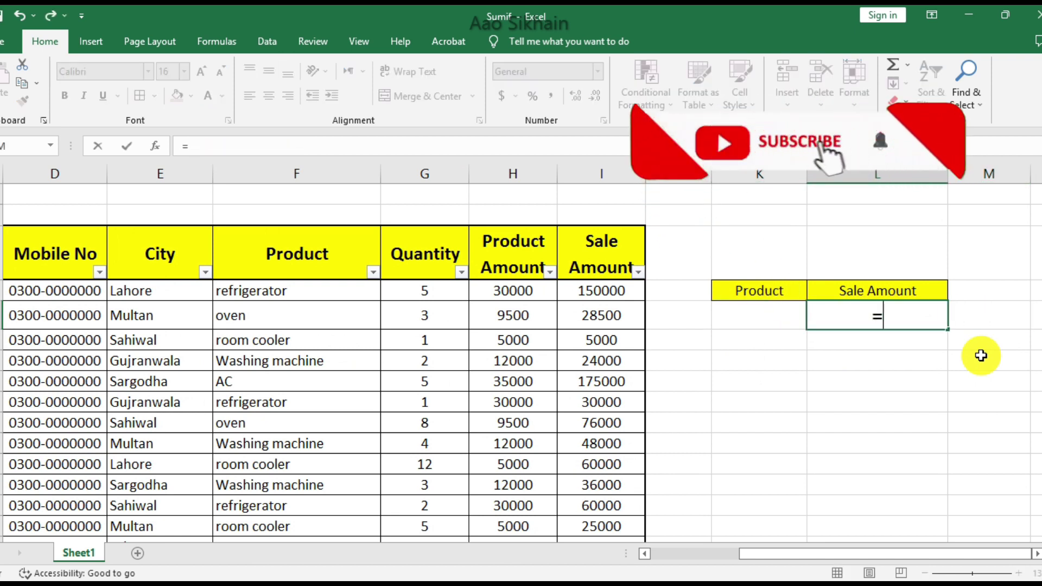
text(sumif)
key(Tab)
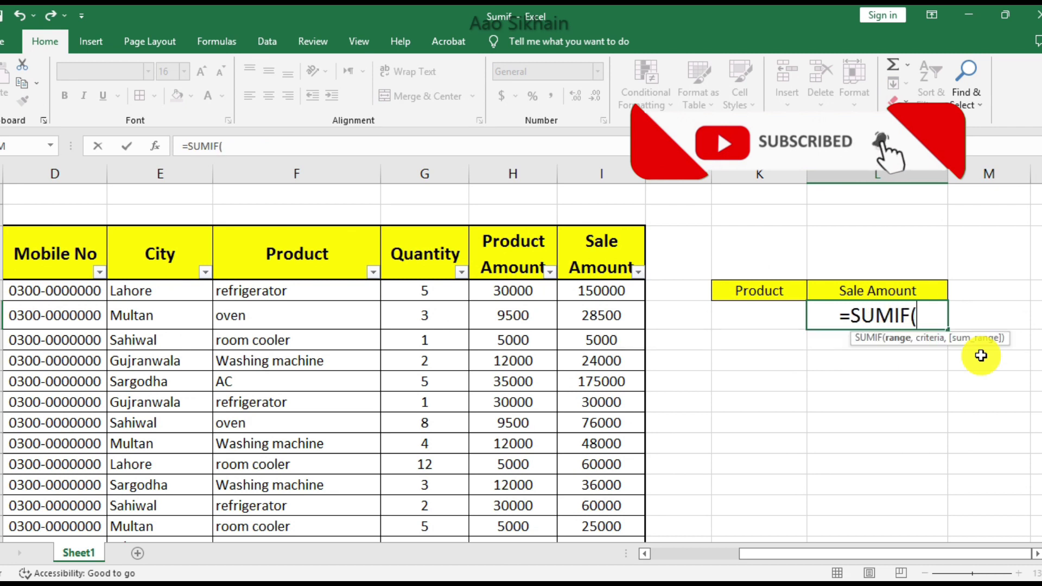
click(129, 290)
key(Left)
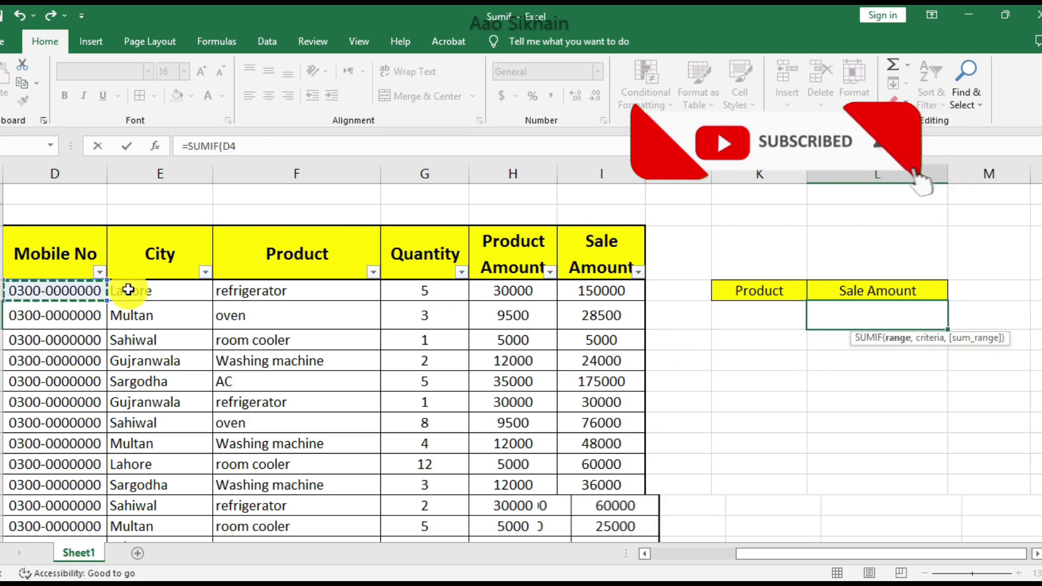
key(Left)
key(ctrl+shift+Down)
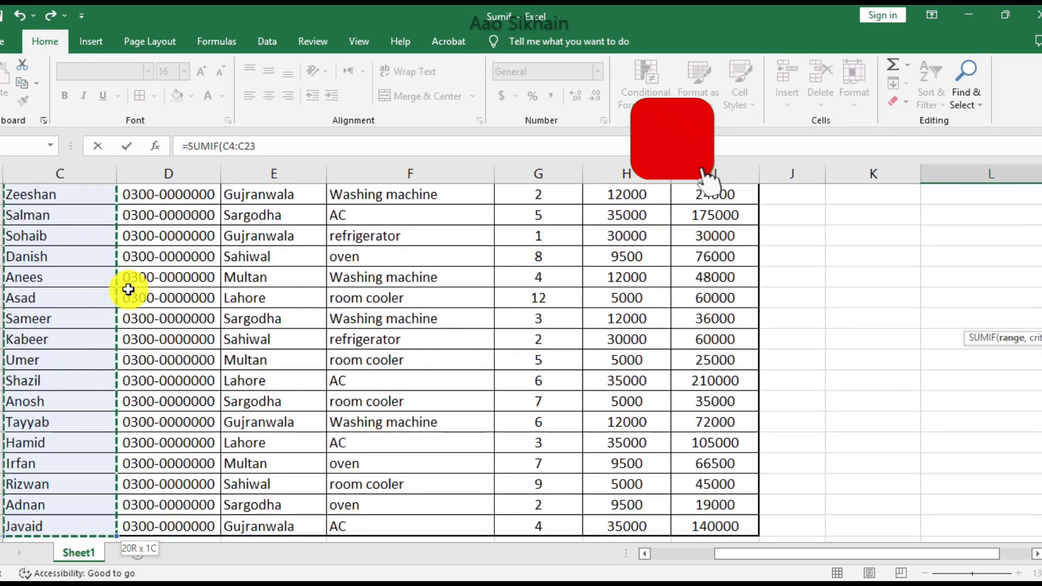
text(,)
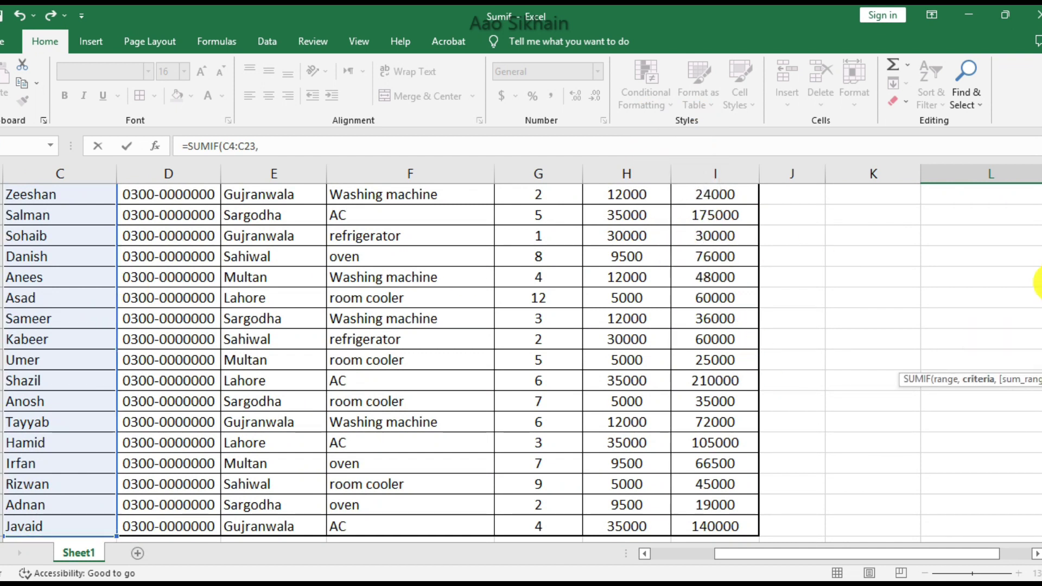
Add criteria K5 and sum range I4:I23, completing =SUMIF(C4:C23,K5,I4:I23)
scroll(868, 293, up, 2)
click(854, 295)
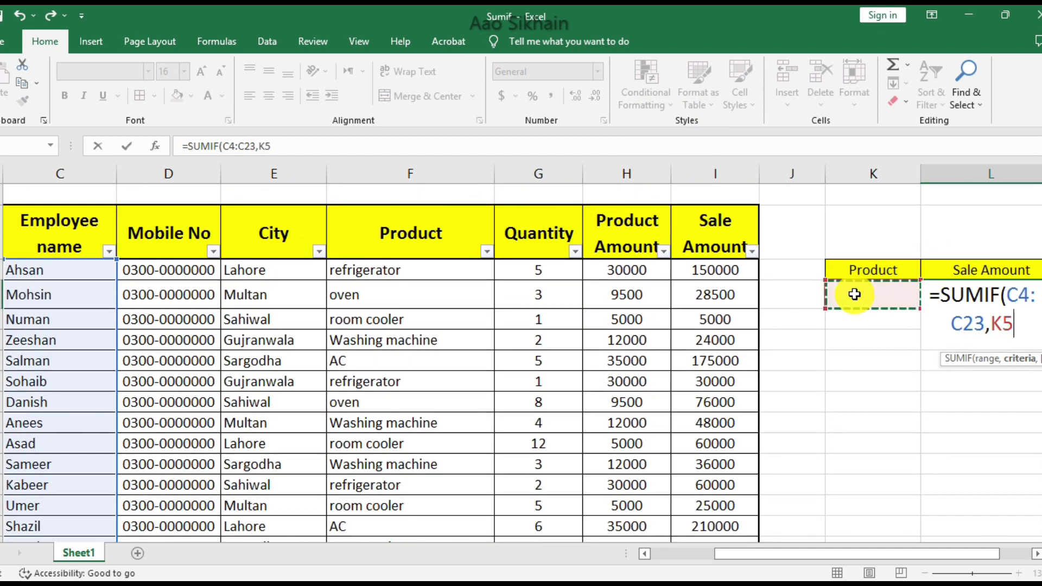
text(,)
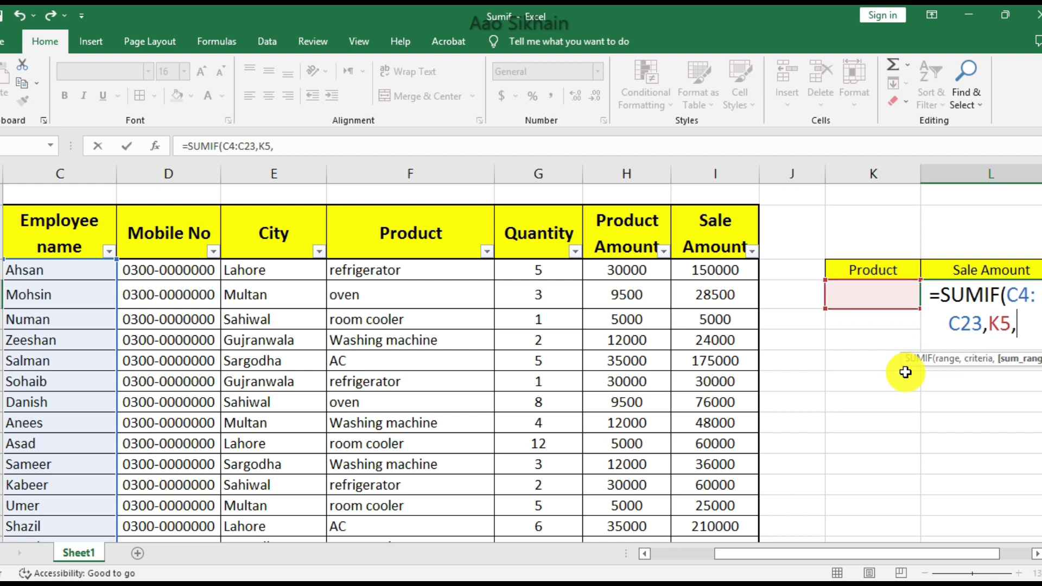
click(718, 269)
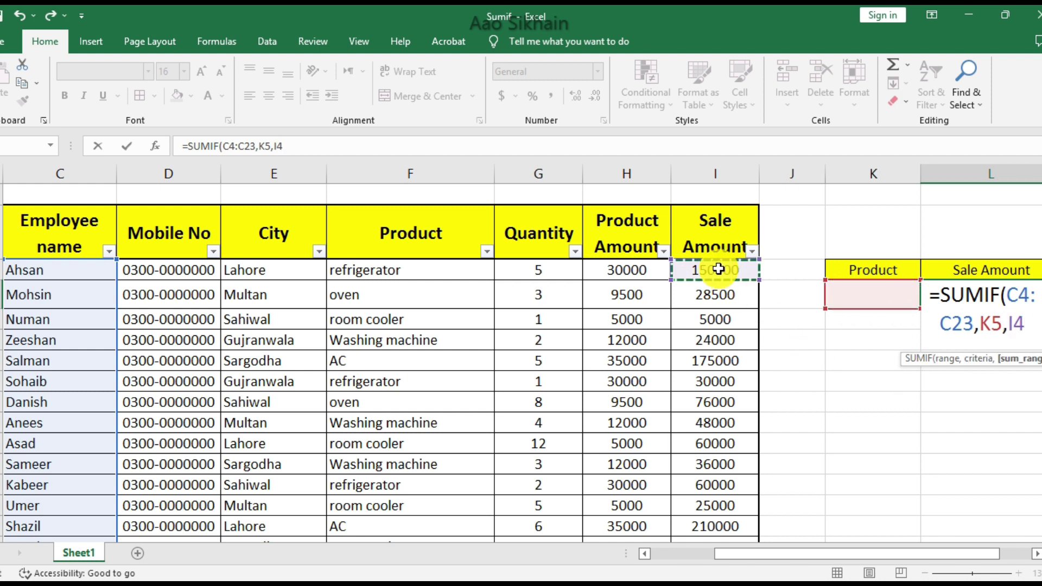
key(ctrl+shift+Down)
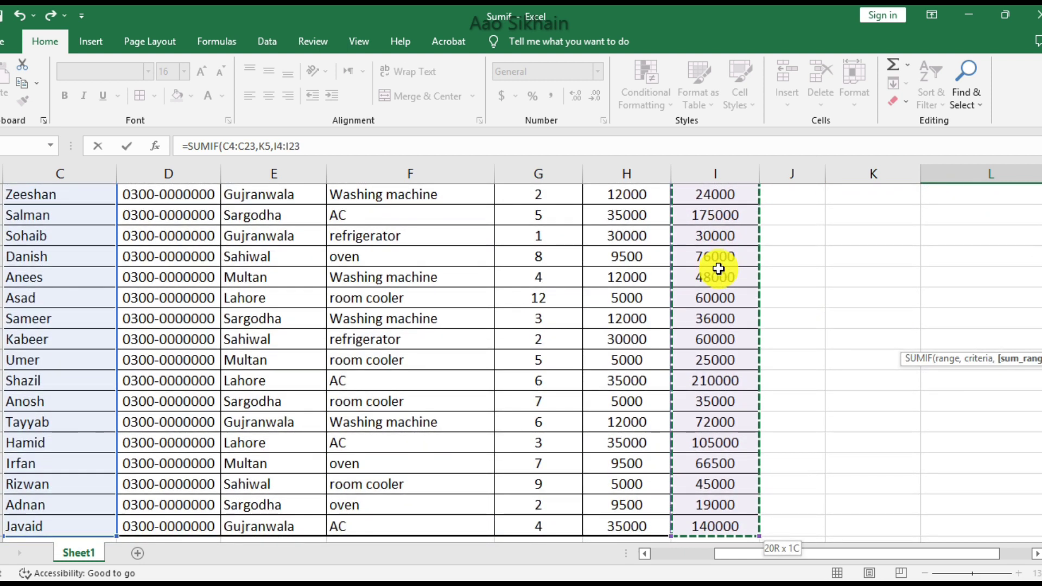
text())
key(Return)
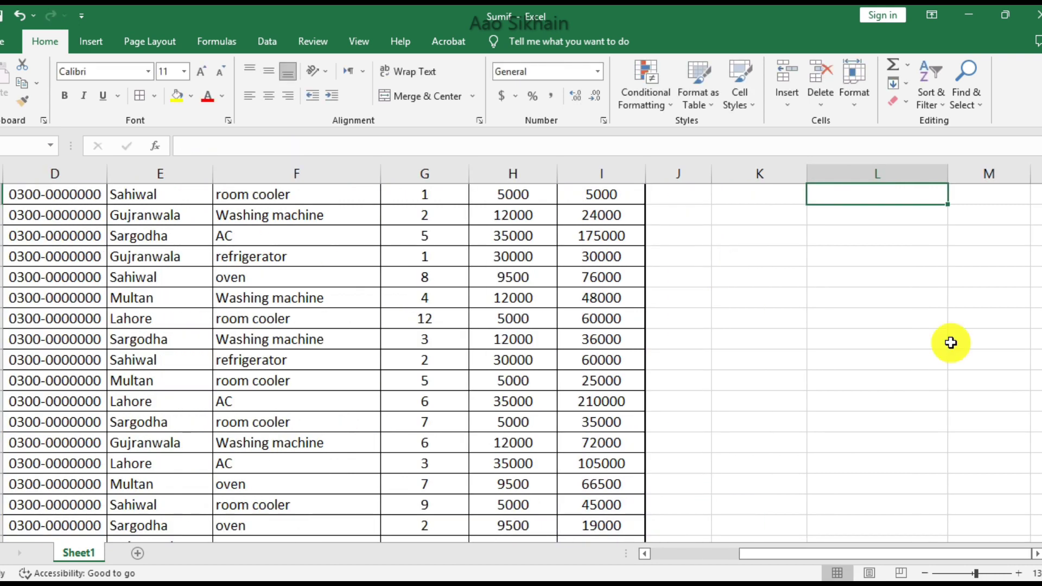
drag(1037, 345, 1038, 333)
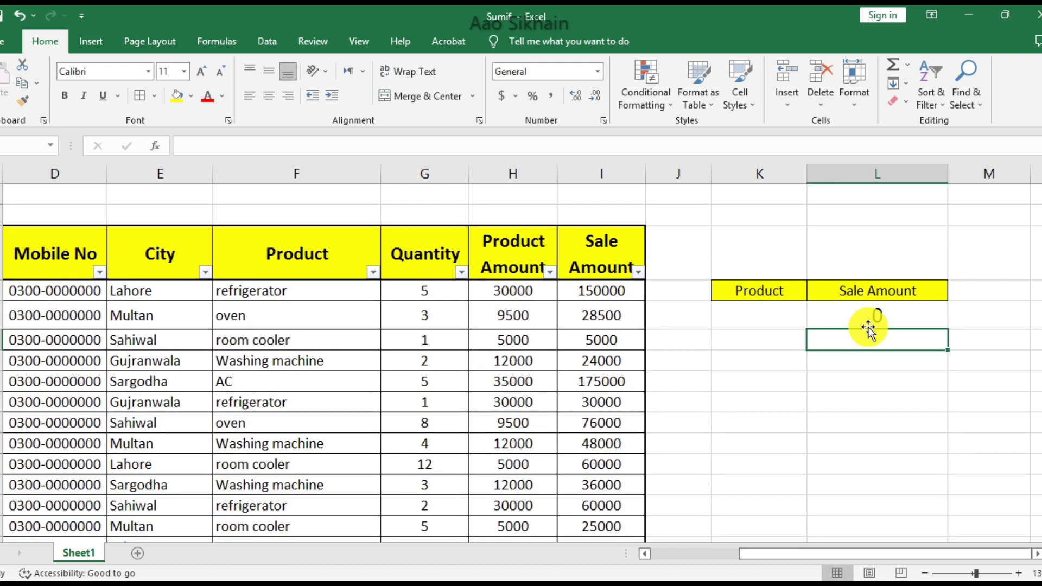
Enter an employee's name in K5 so L5 returns that employee's total of 150000
click(879, 318)
click(766, 317)
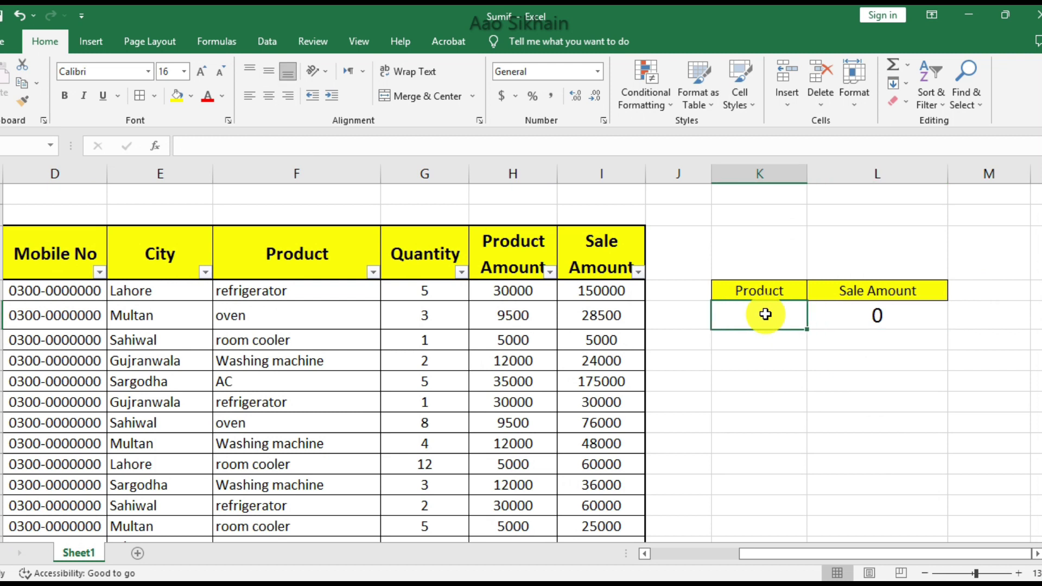
text(ahsa)
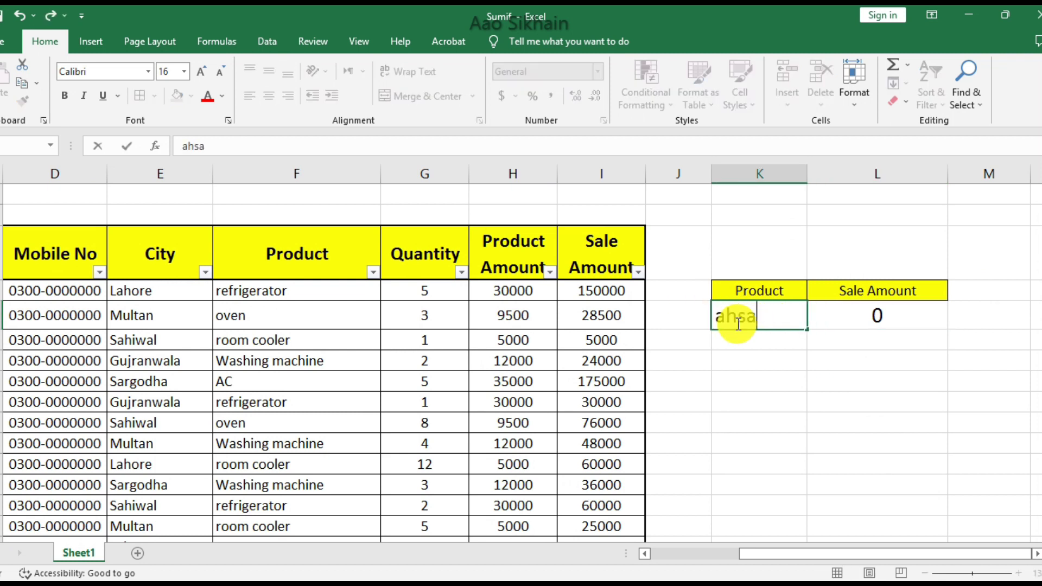
key(Return)
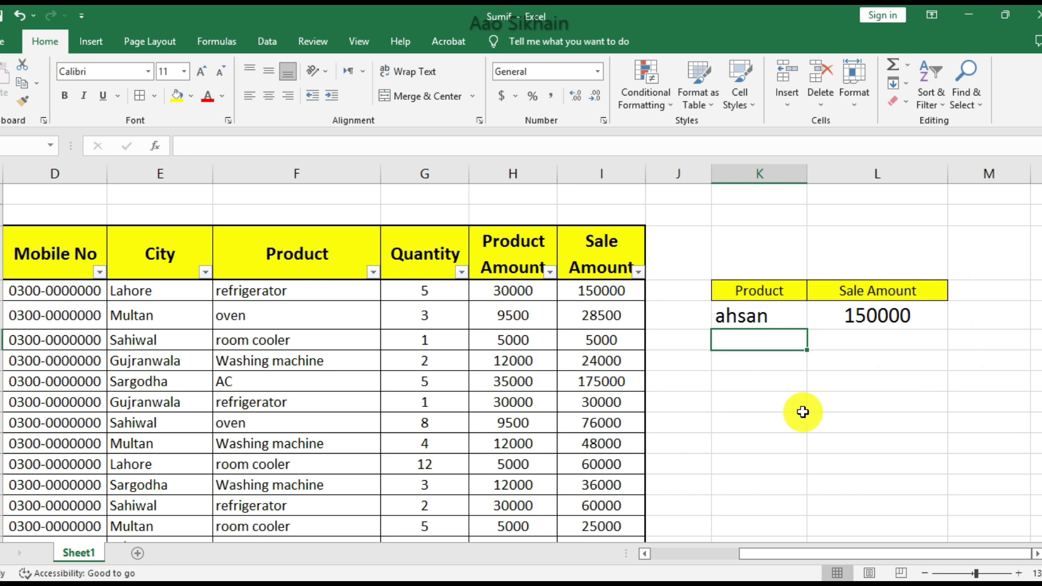
click(474, 400)
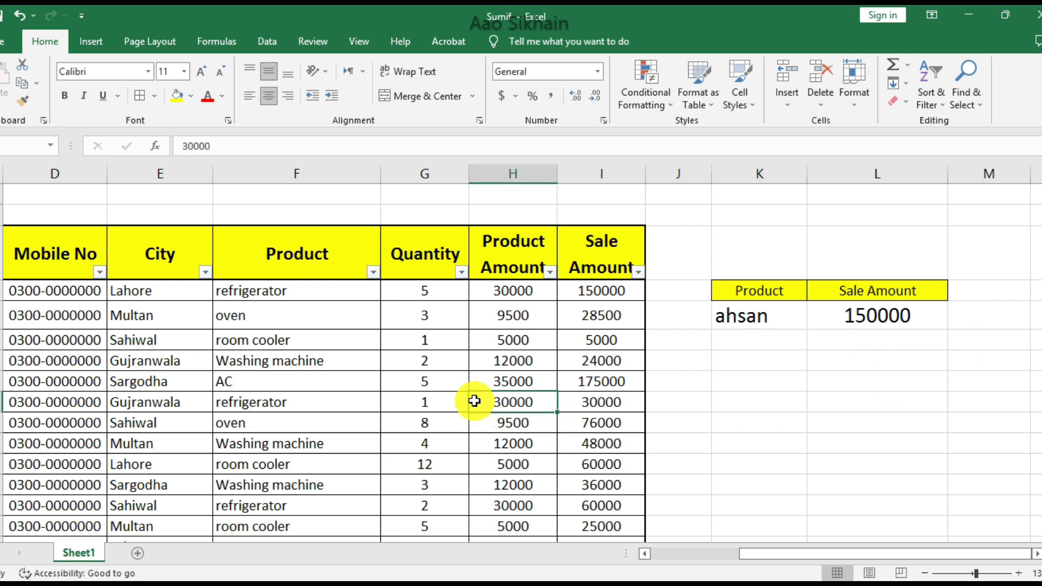